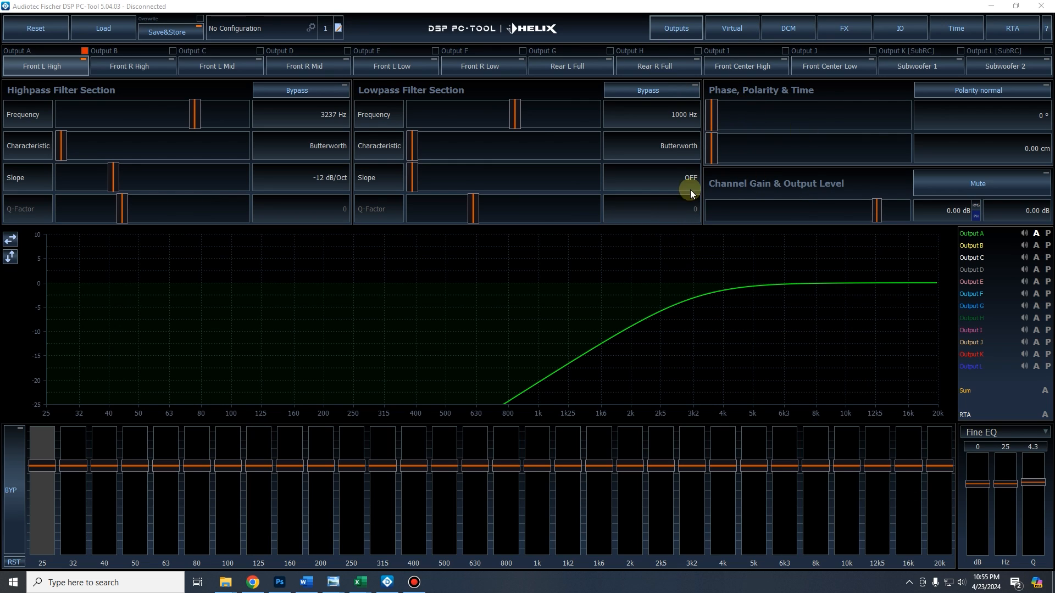
Open the Device Configuration Menu, switch the remote control to OFF and set it back to CONDUCTOR
click(790, 29)
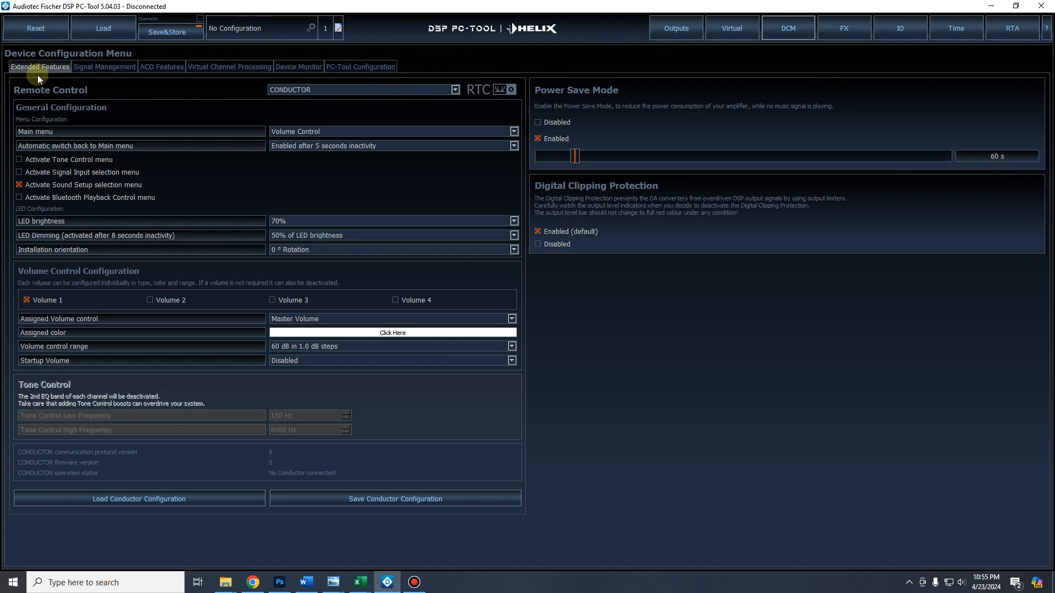
click(427, 88)
click(358, 97)
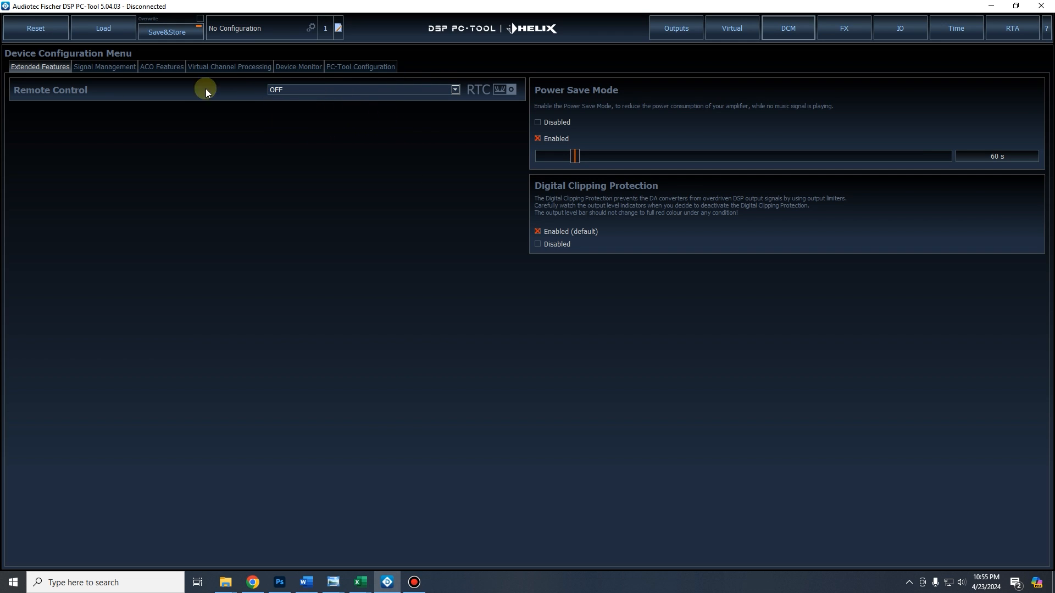
click(373, 91)
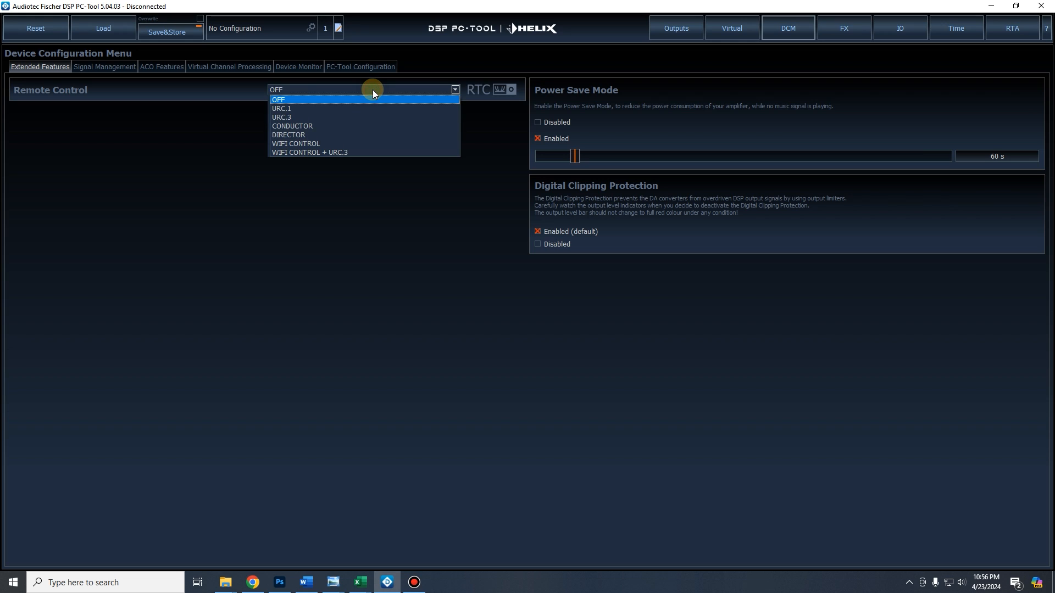
click(322, 126)
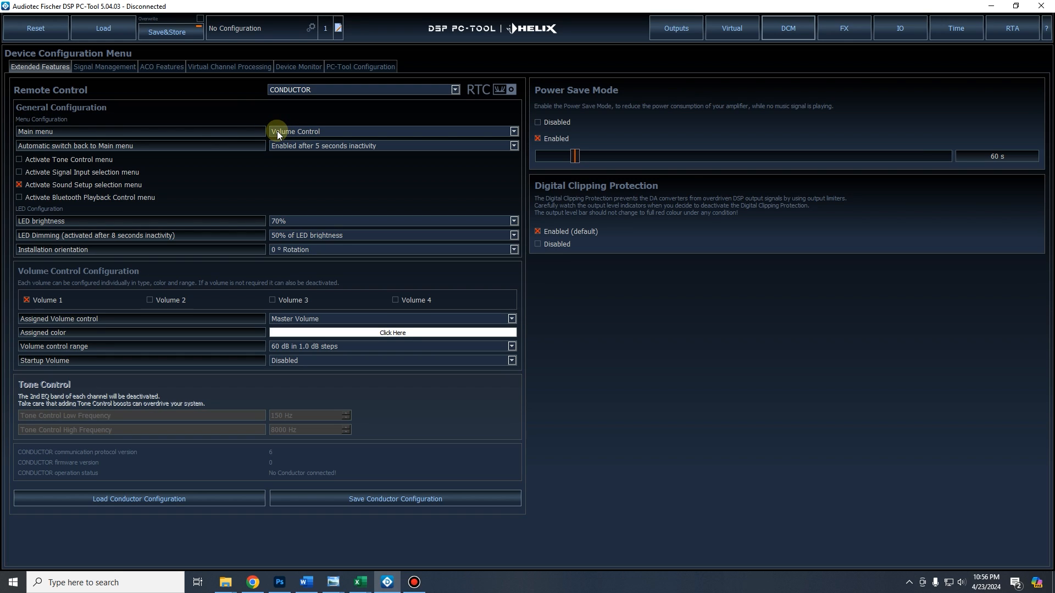
Review the remote's Main menu choices and keep the automatic switch back to Main menu enabled after 5 seconds inactivity
click(377, 134)
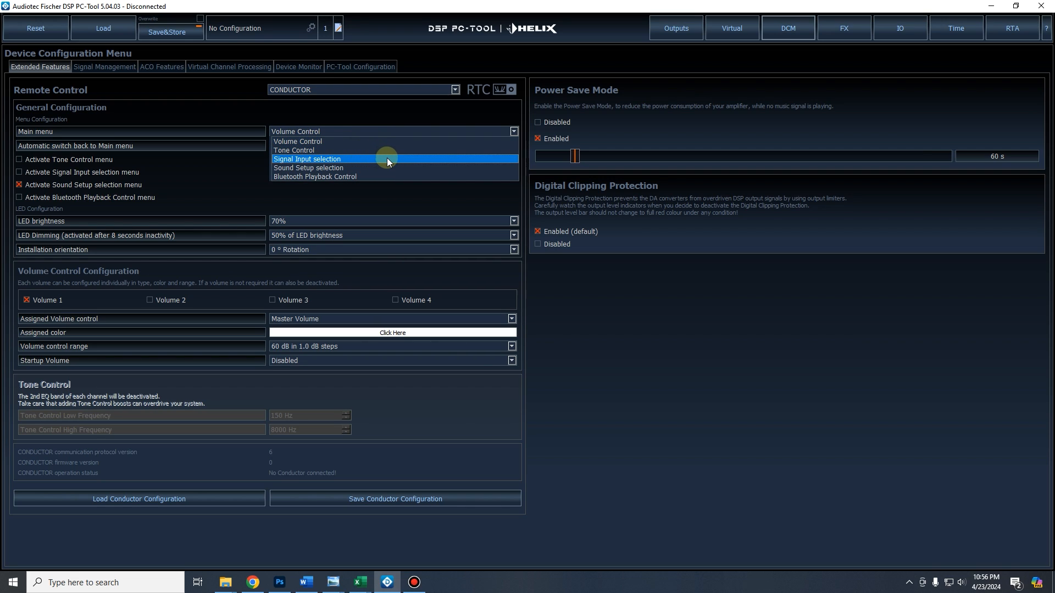
click(371, 193)
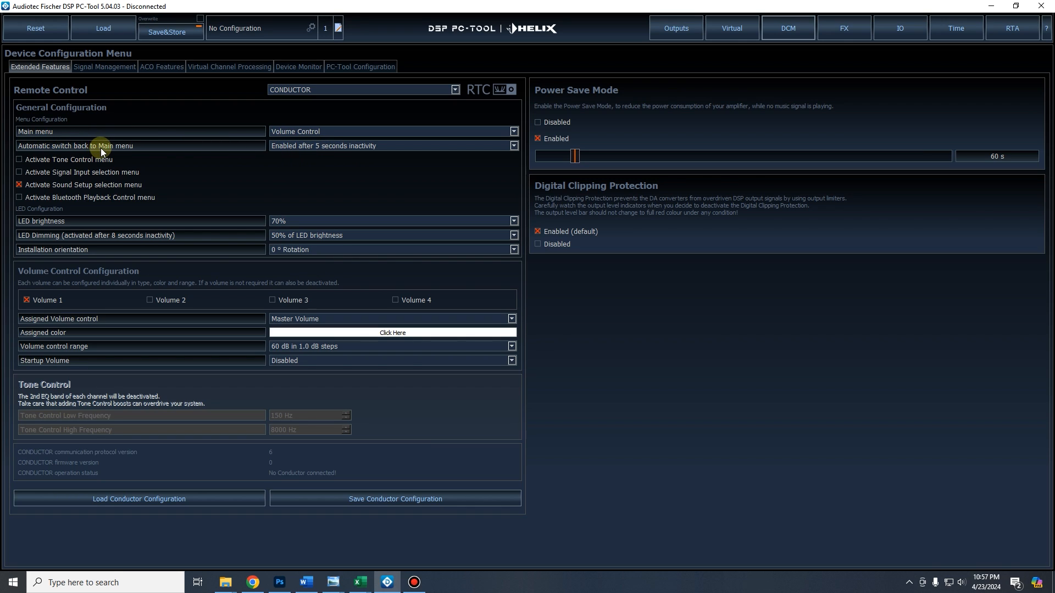
click(388, 145)
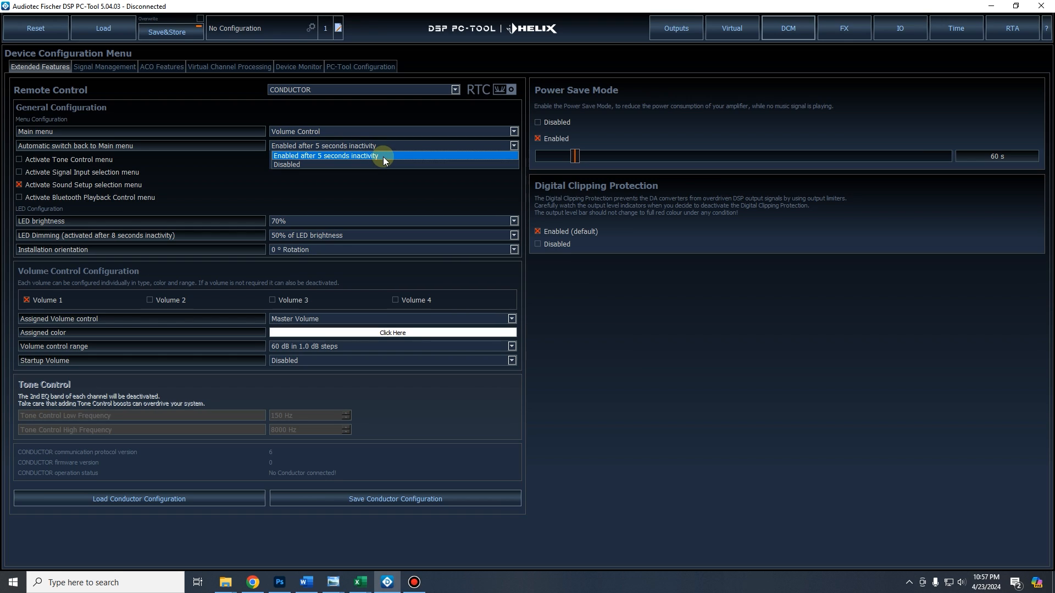
click(369, 157)
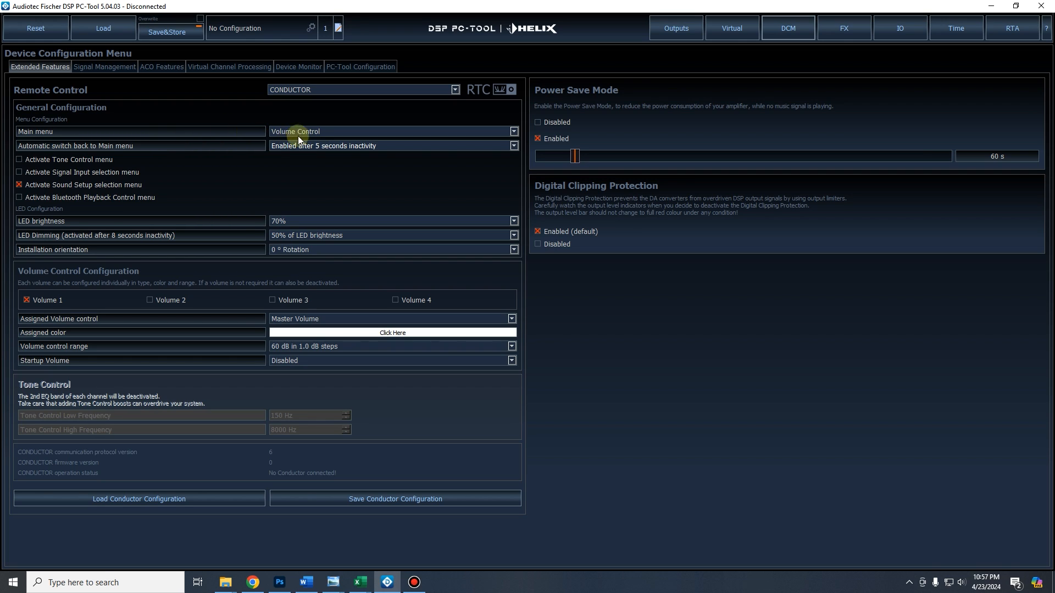
click(335, 131)
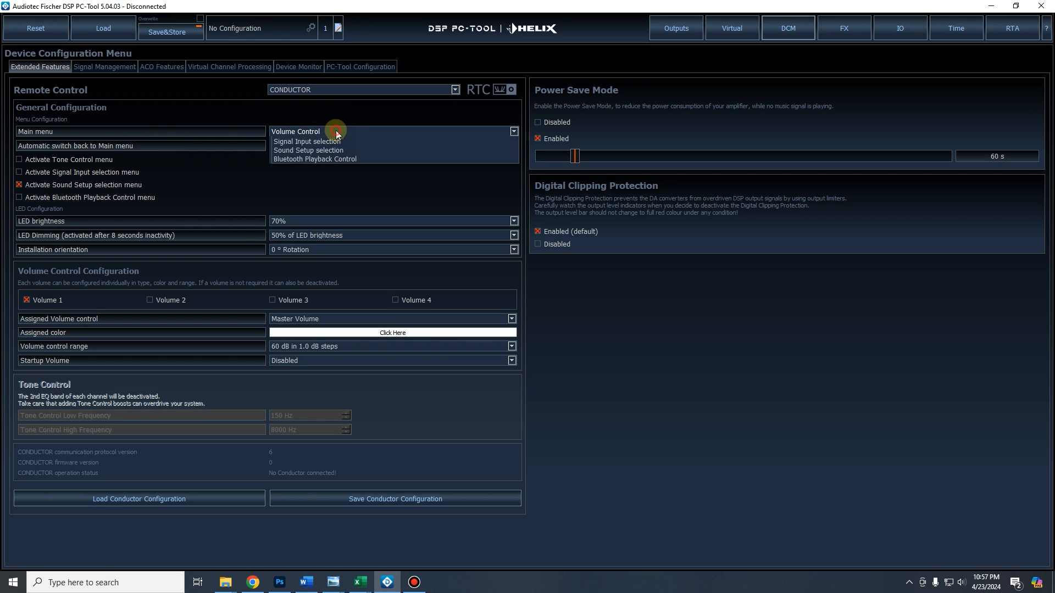
click(400, 200)
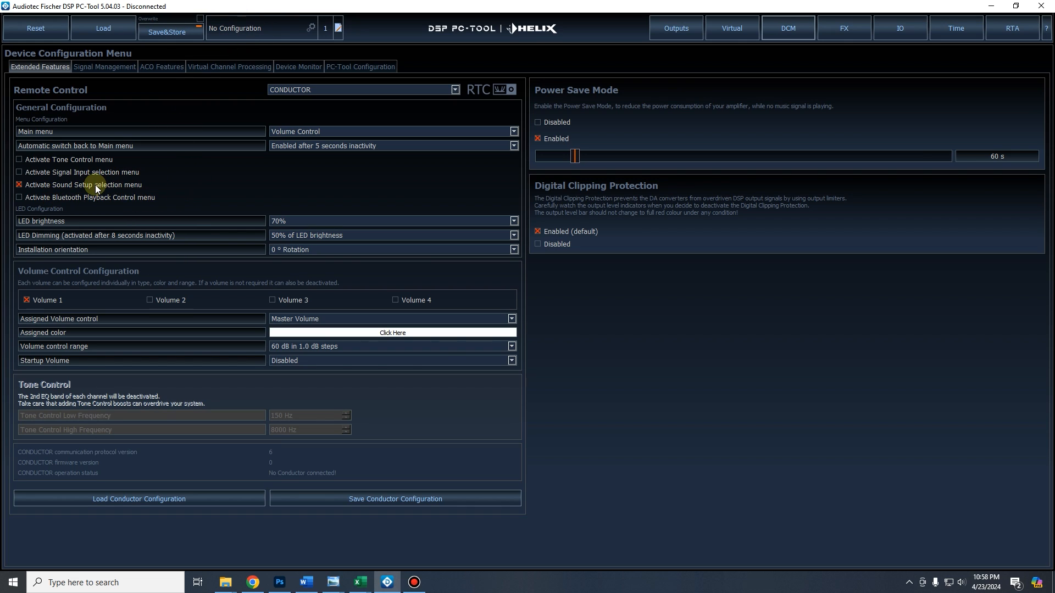
Activate only the Tone Control and Sound Setup selection menus on the remote
click(19, 160)
click(19, 172)
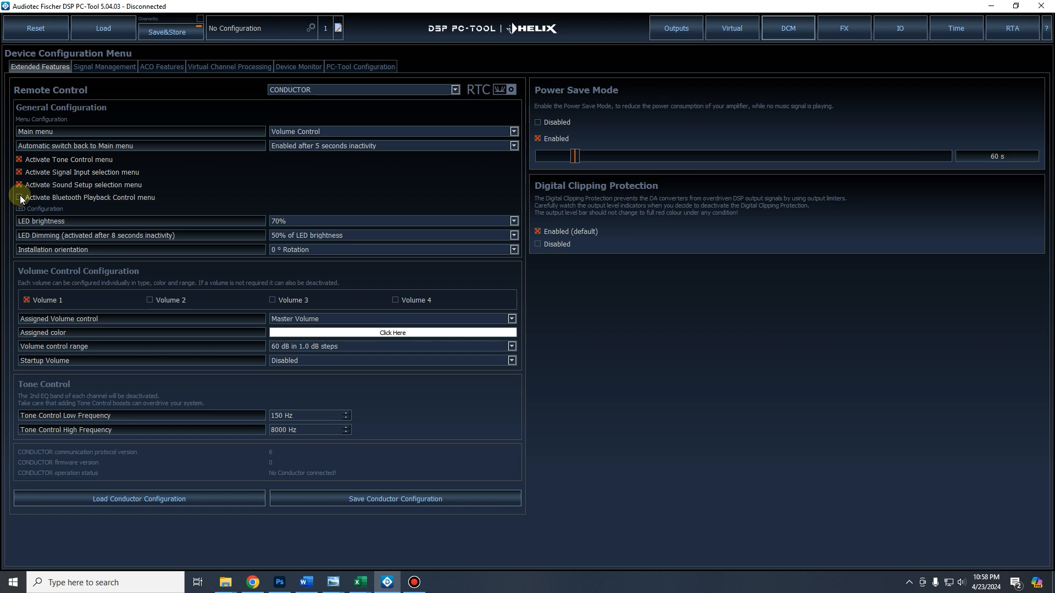
click(19, 185)
click(19, 172)
click(20, 160)
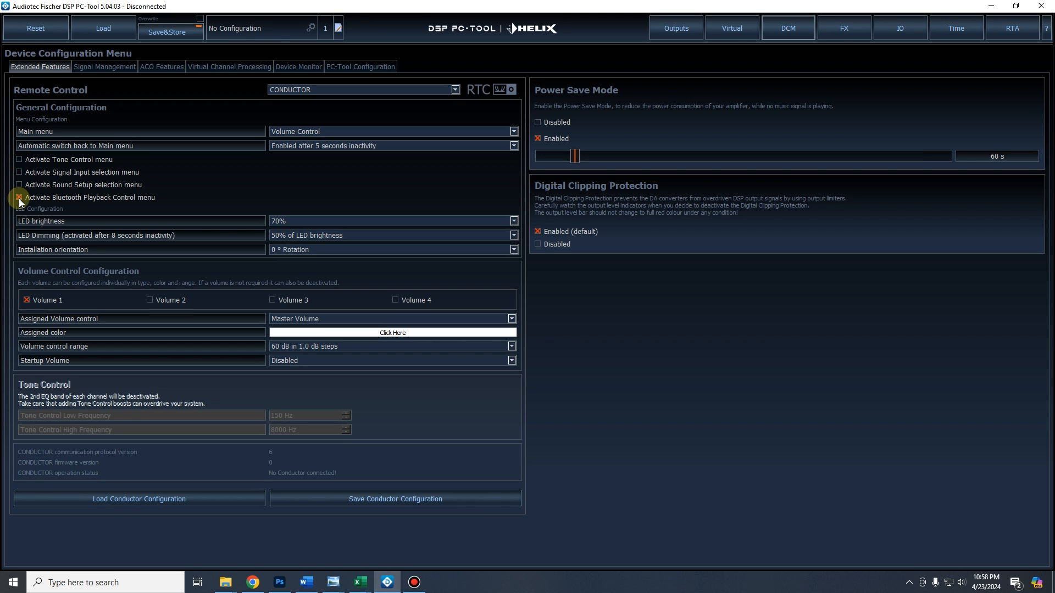
click(19, 159)
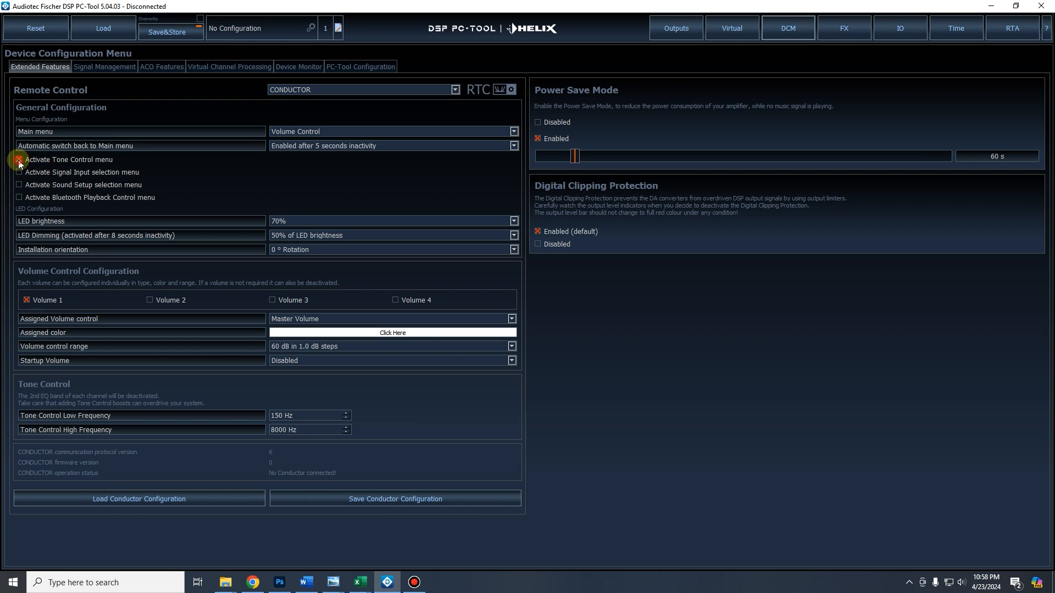
click(19, 185)
Check the LED brightness options and set LED Dimming after inactivity to LEDs off
click(335, 219)
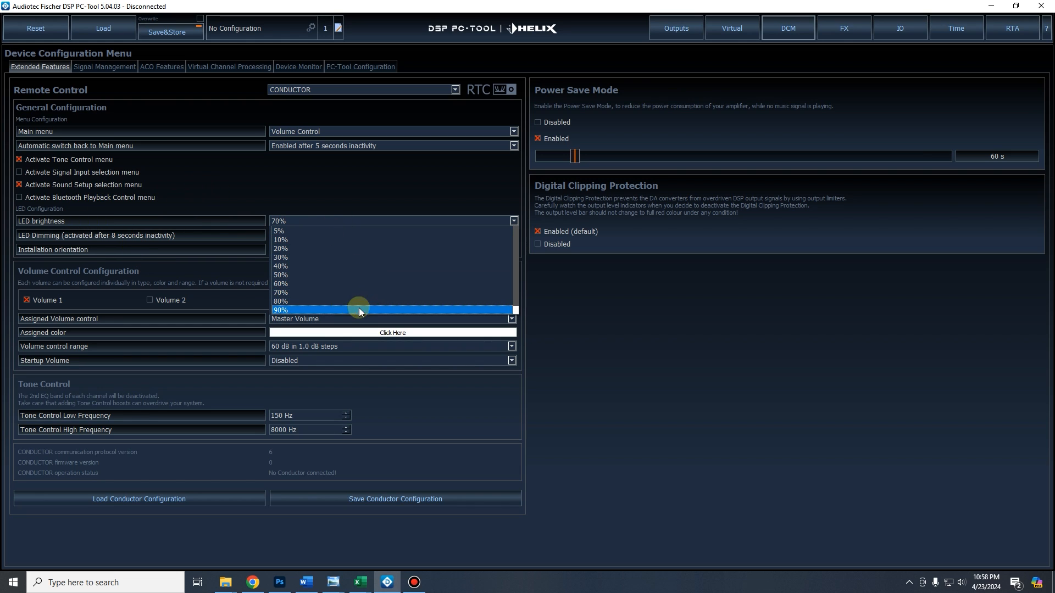
click(304, 189)
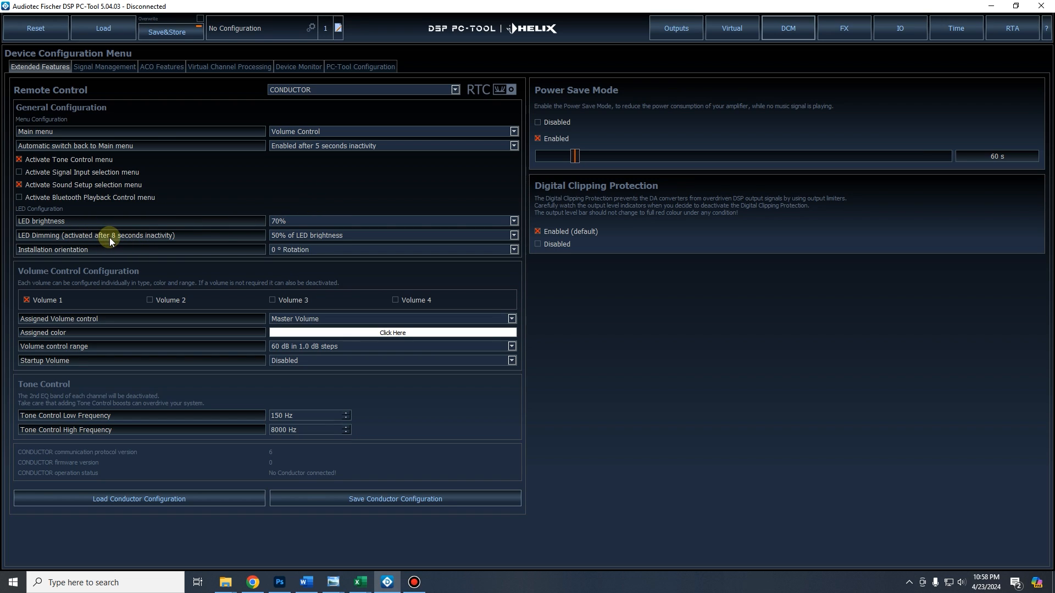
click(318, 236)
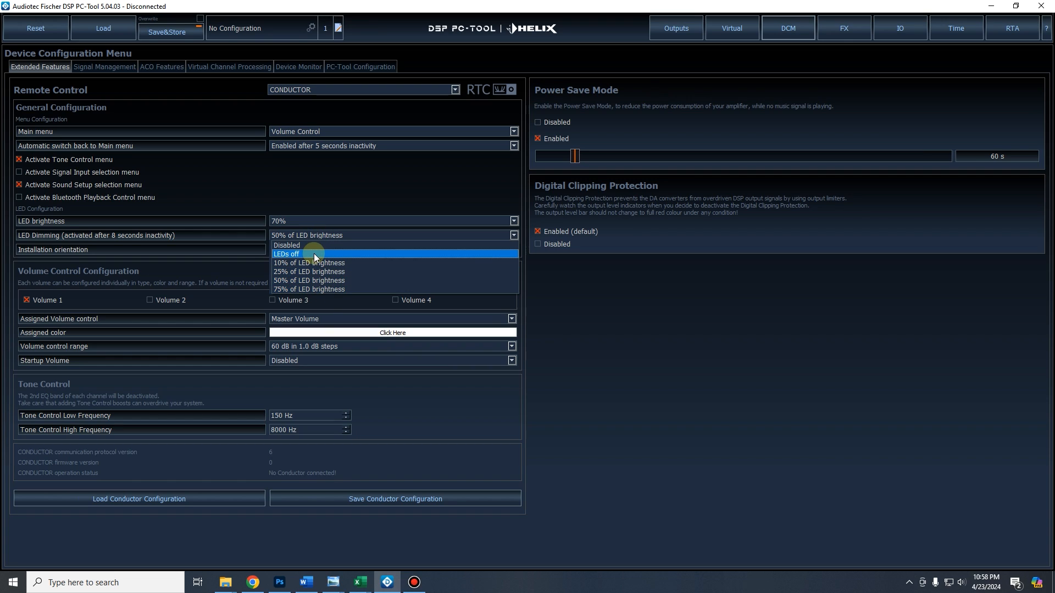
click(321, 246)
click(317, 233)
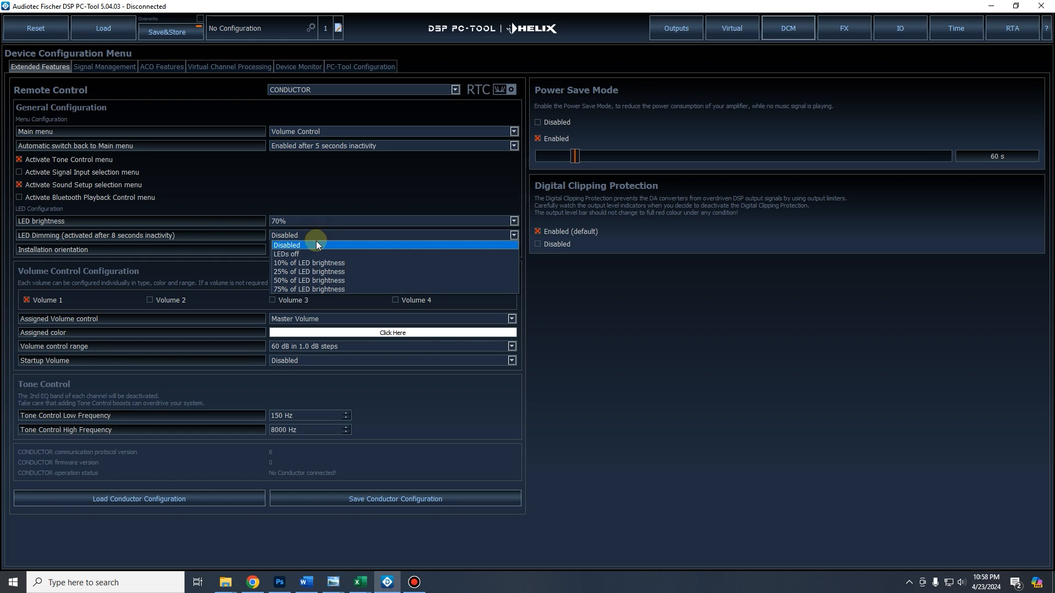
click(316, 253)
click(322, 236)
click(319, 252)
click(354, 196)
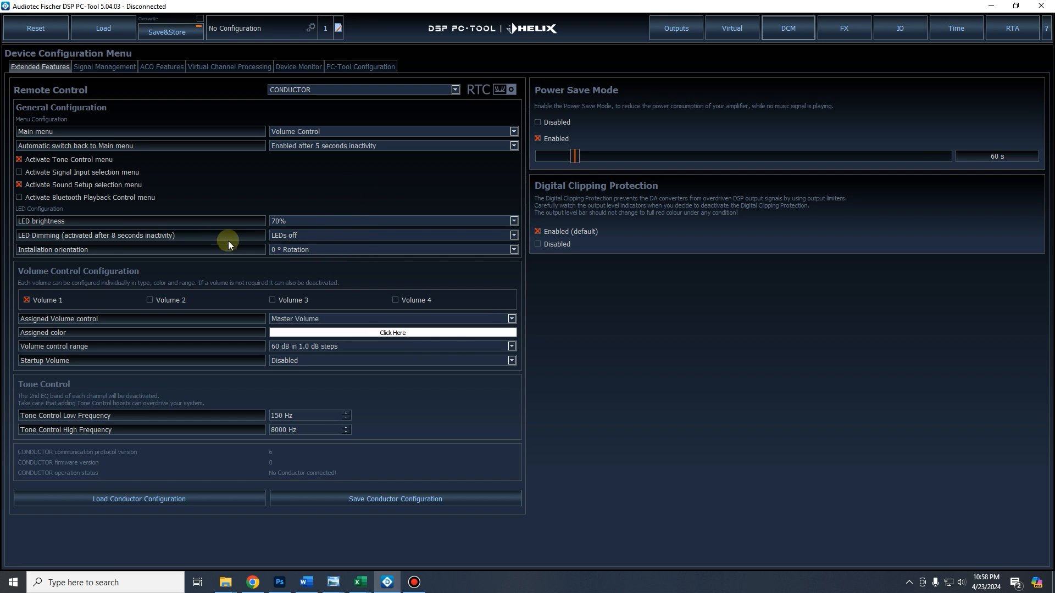
Examine the installation orientation options and the control, color and range settings of Volume 1 through Volume 4
click(315, 249)
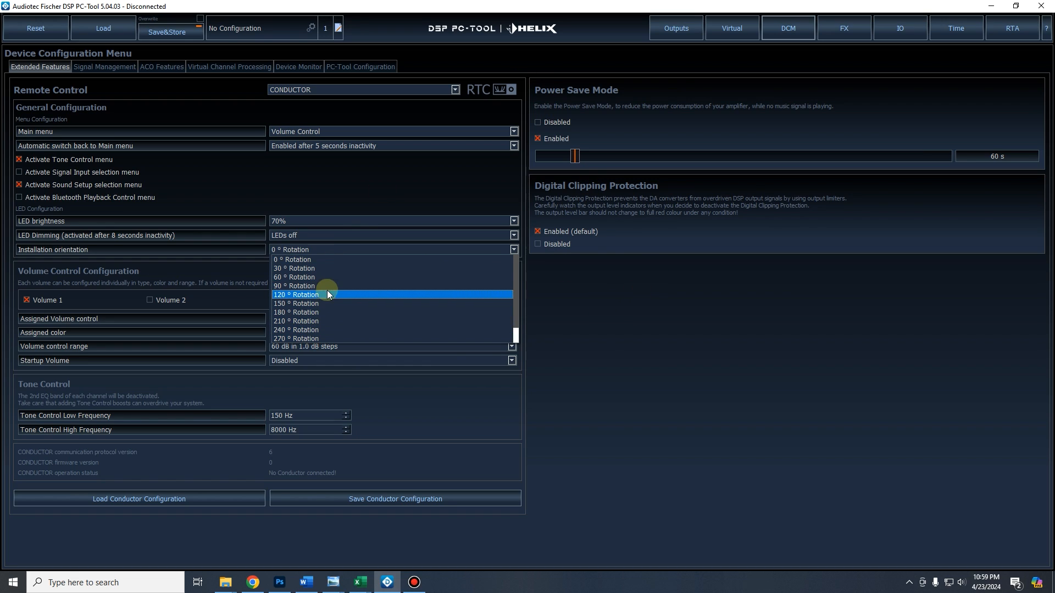
click(600, 319)
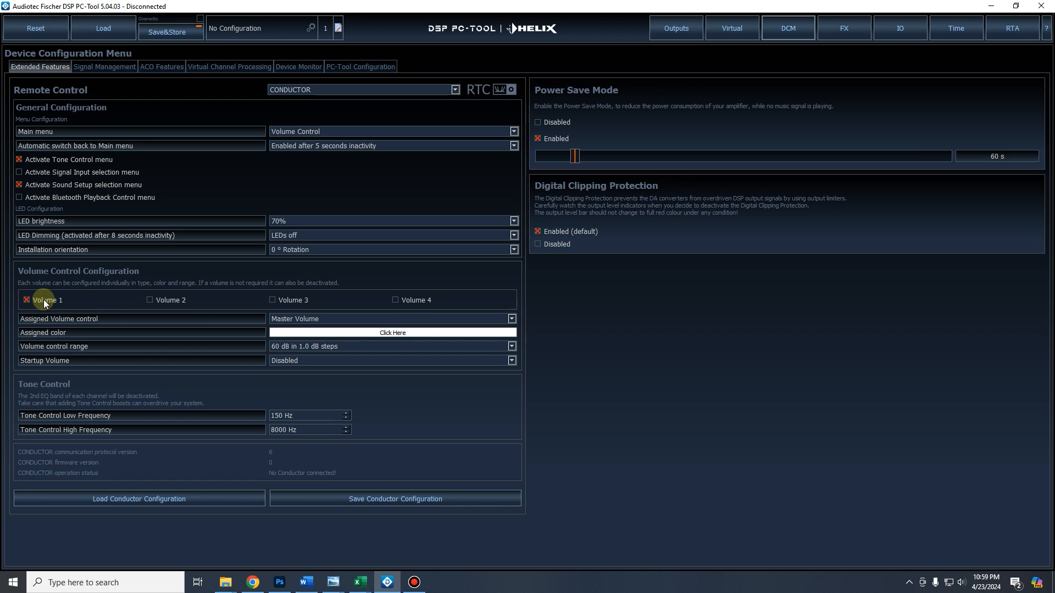
click(168, 300)
click(294, 299)
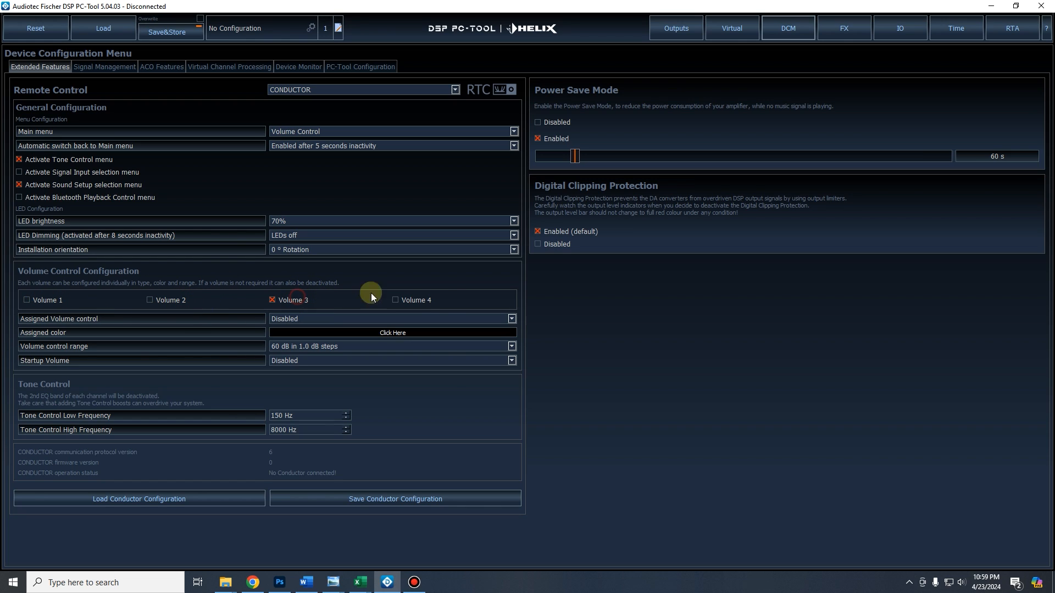
click(427, 301)
click(82, 292)
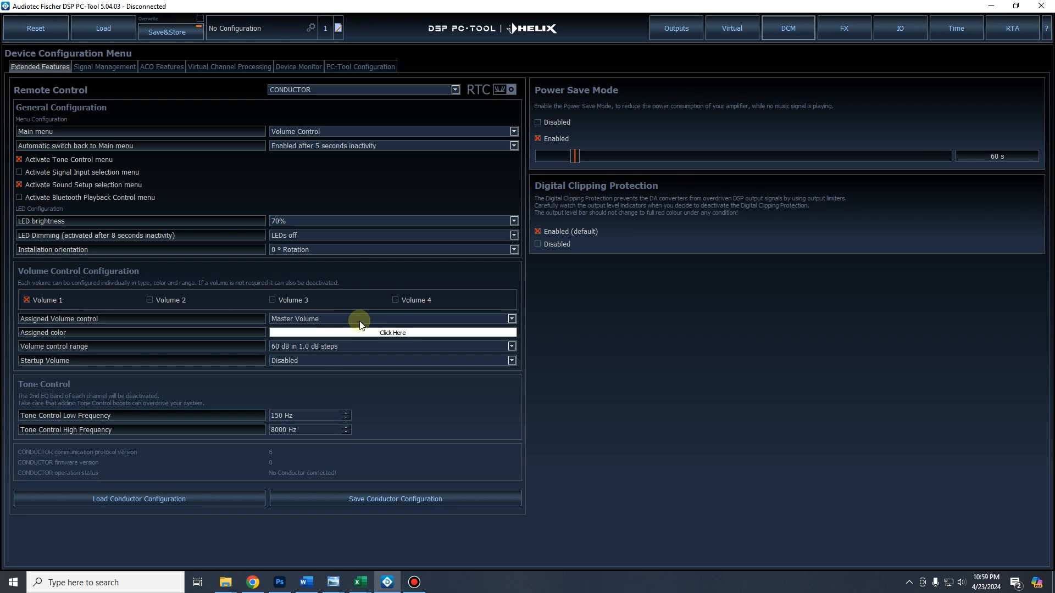
click(174, 302)
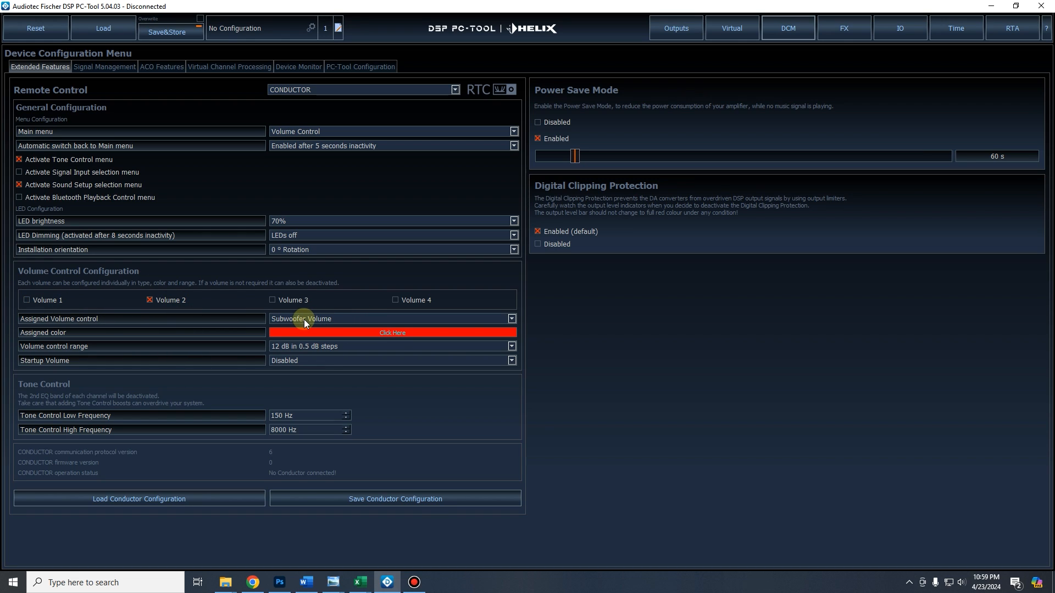
click(293, 298)
click(434, 300)
click(303, 301)
click(43, 300)
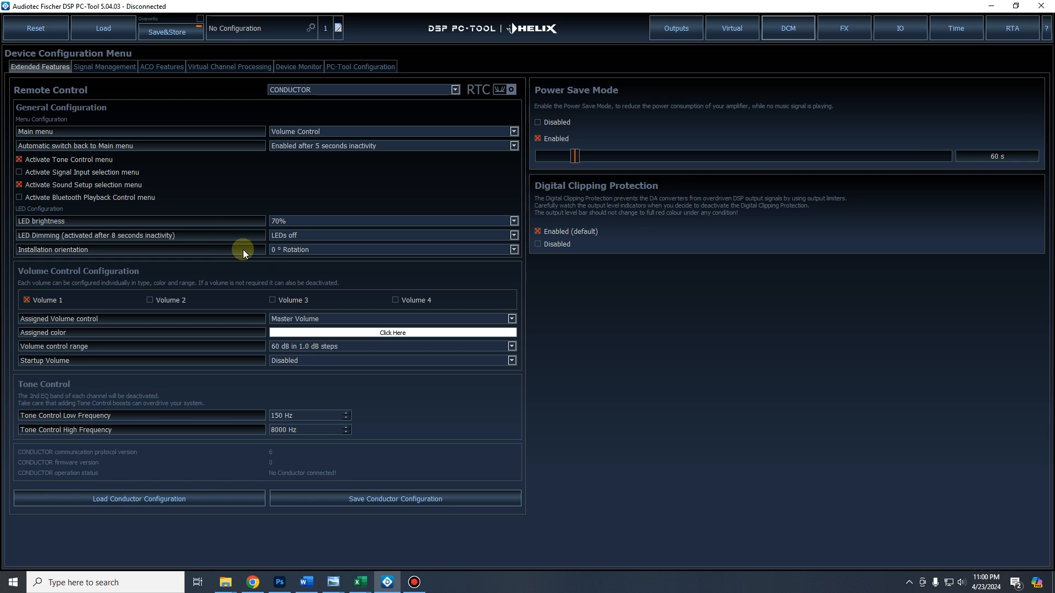
Try to assign Subwoofer Volume to Volume 1 without changing the assignment of Volume 2
click(446, 320)
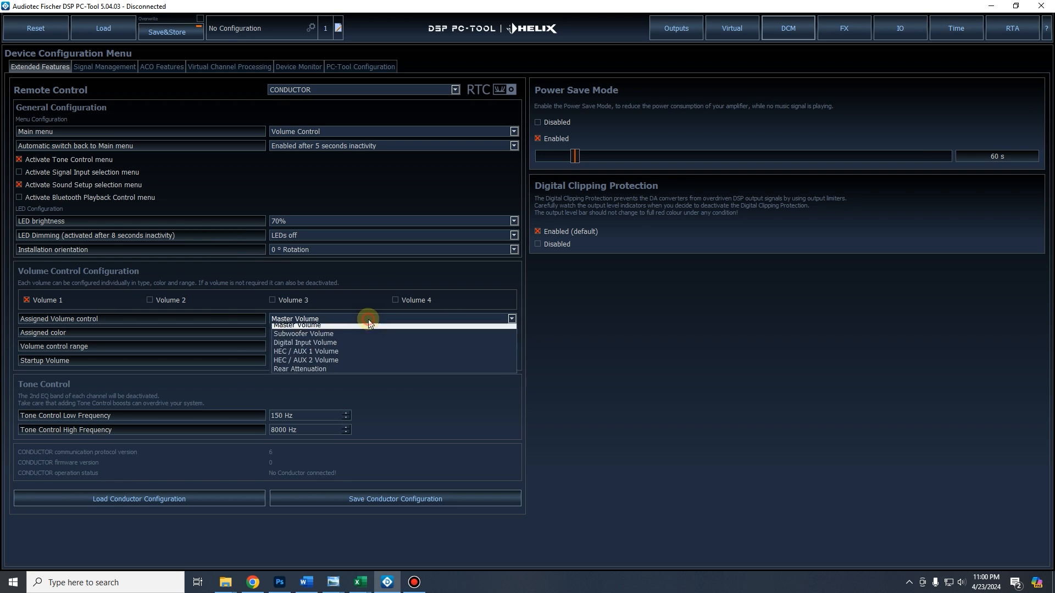
click(338, 342)
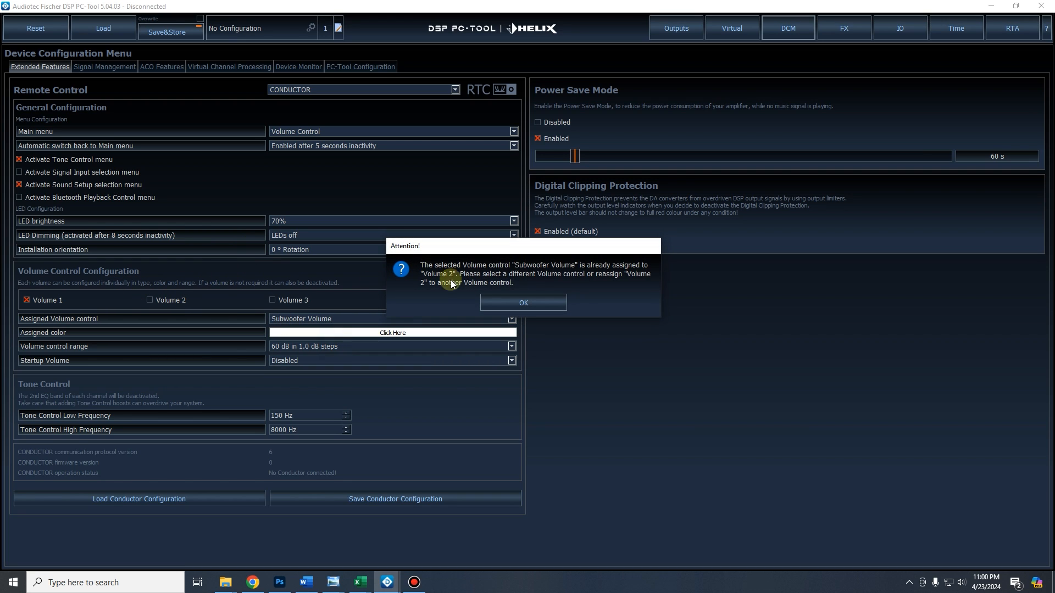
click(499, 299)
click(307, 322)
click(166, 301)
click(166, 301)
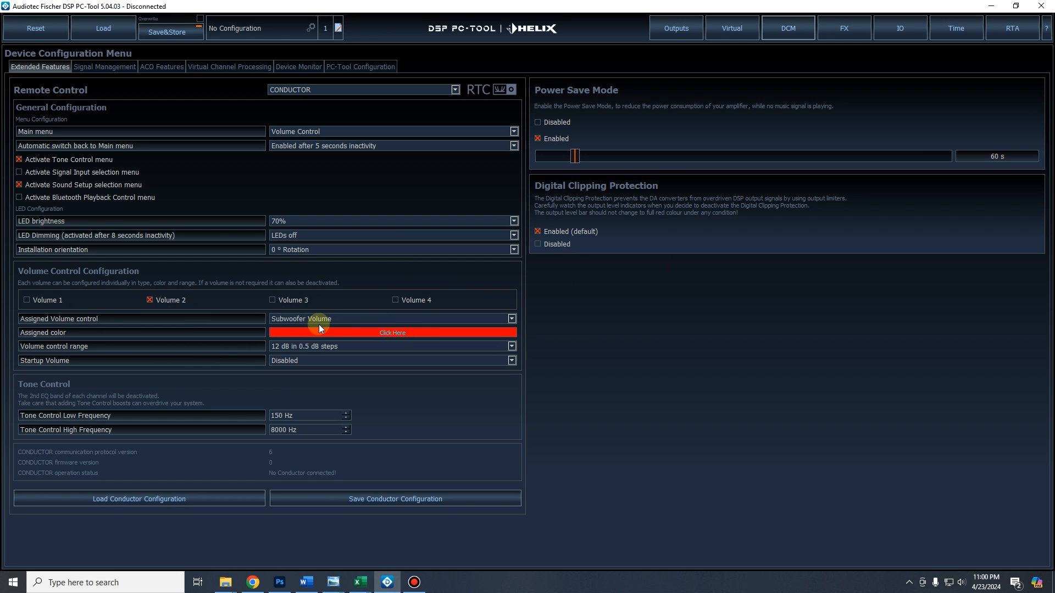
click(66, 299)
click(369, 322)
click(337, 335)
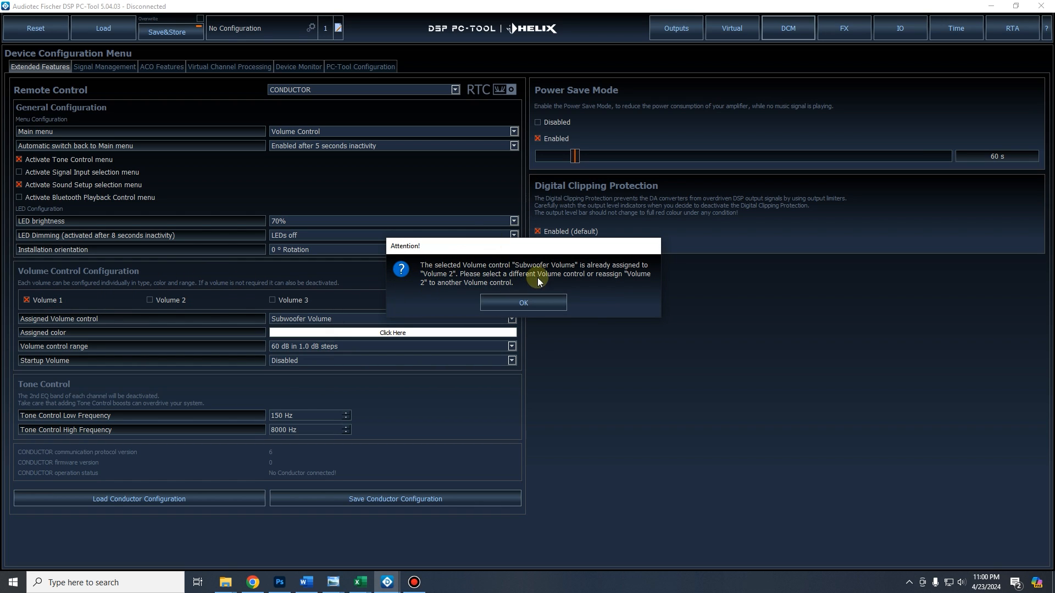
click(520, 303)
Set the assigned control of Volume 2 to Disabled and assign Subwoofer Volume to Volume 1
click(184, 299)
click(311, 319)
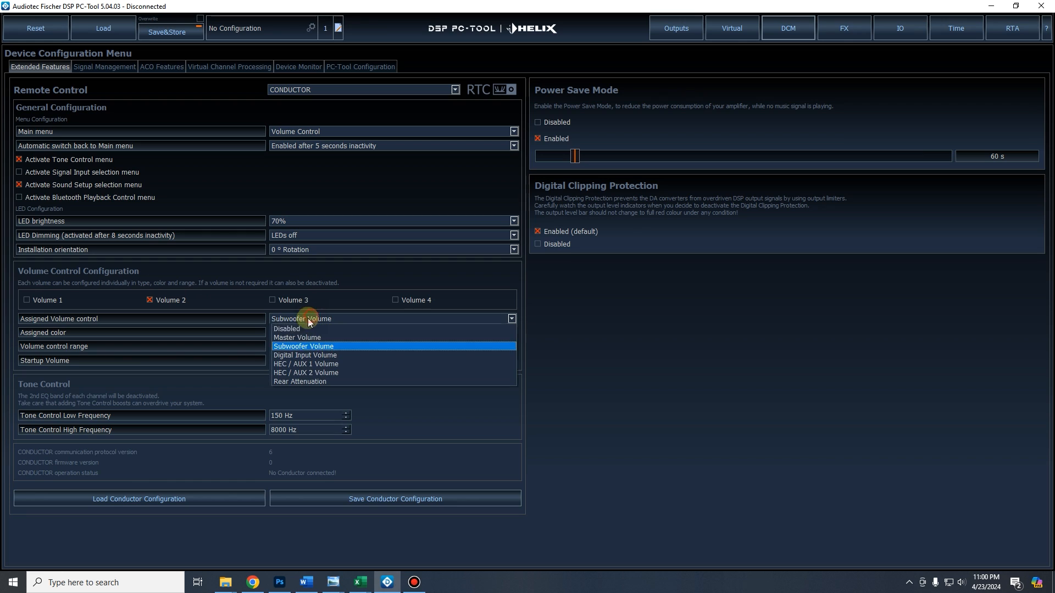
click(291, 329)
click(97, 299)
click(326, 330)
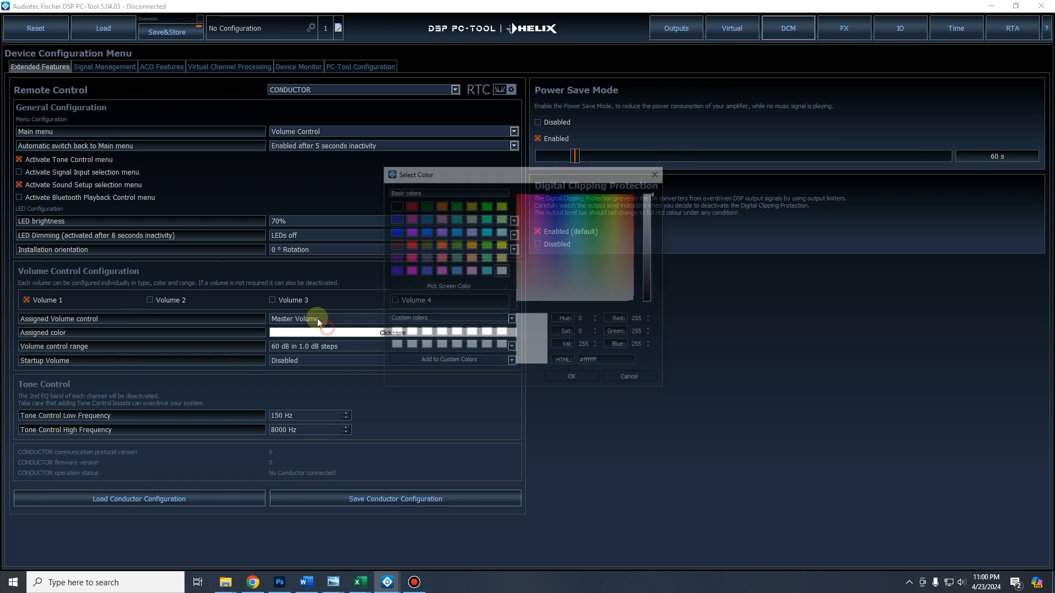
click(317, 319)
click(328, 337)
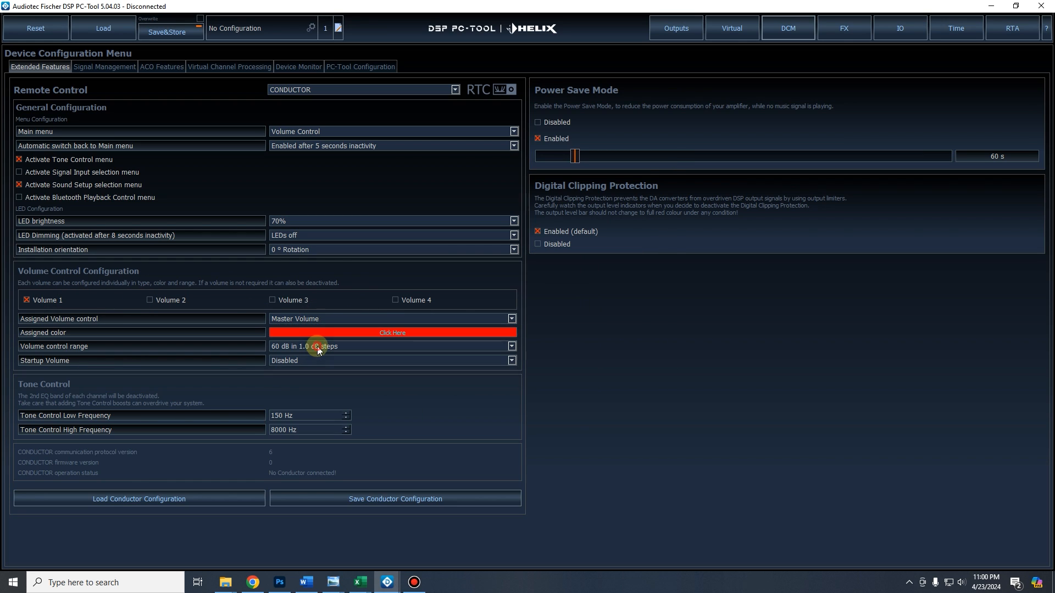
Assign Master Volume to Volume 2
click(157, 300)
click(343, 319)
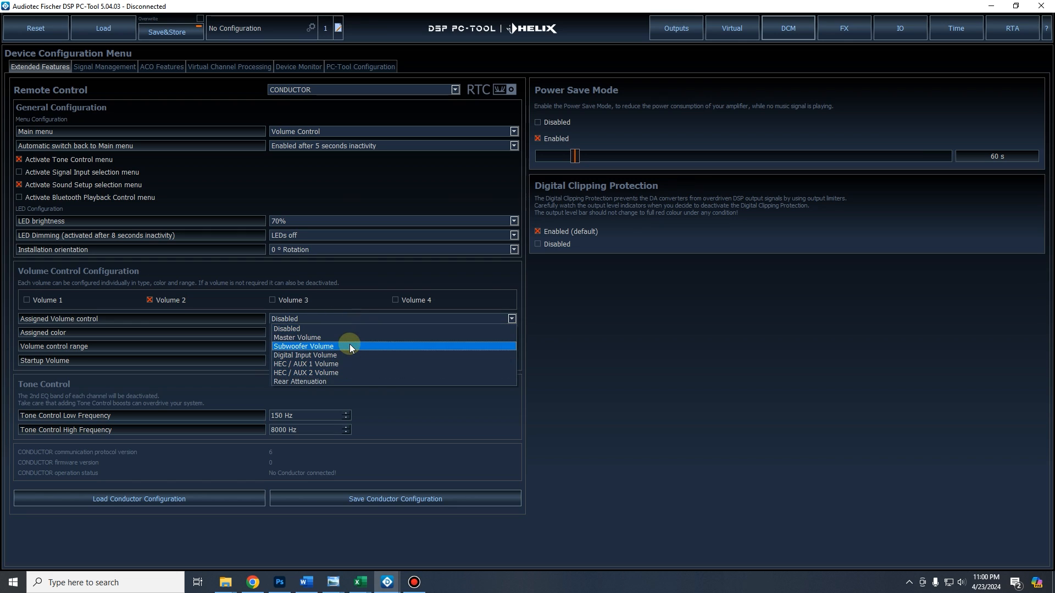
click(349, 337)
mouse_move(389, 580)
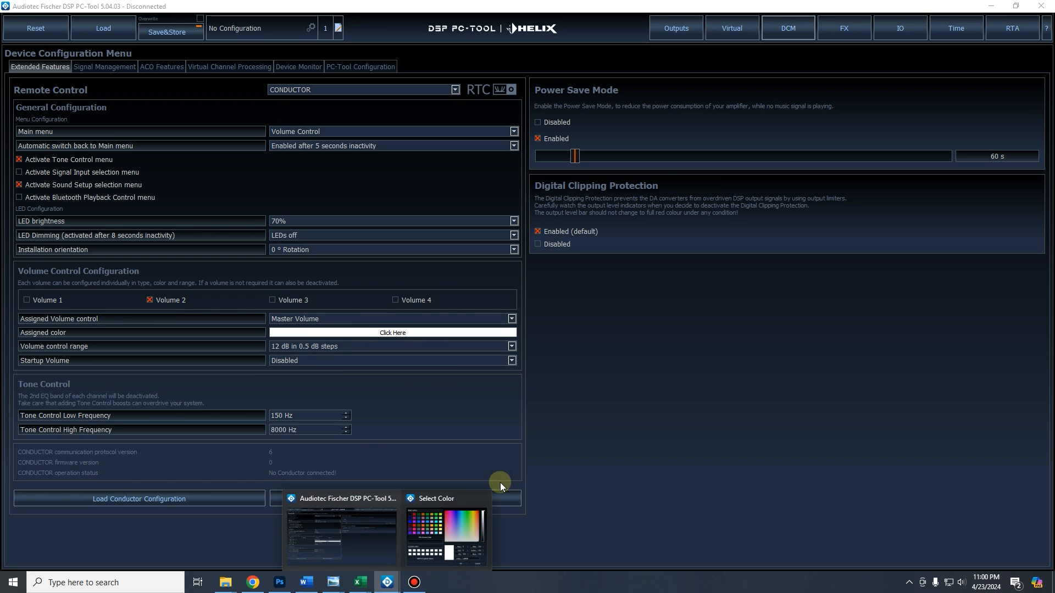
Try to assign Subwoofer Volume to Volume 3 as well, and return to the Volume 1 settings
click(308, 302)
click(311, 314)
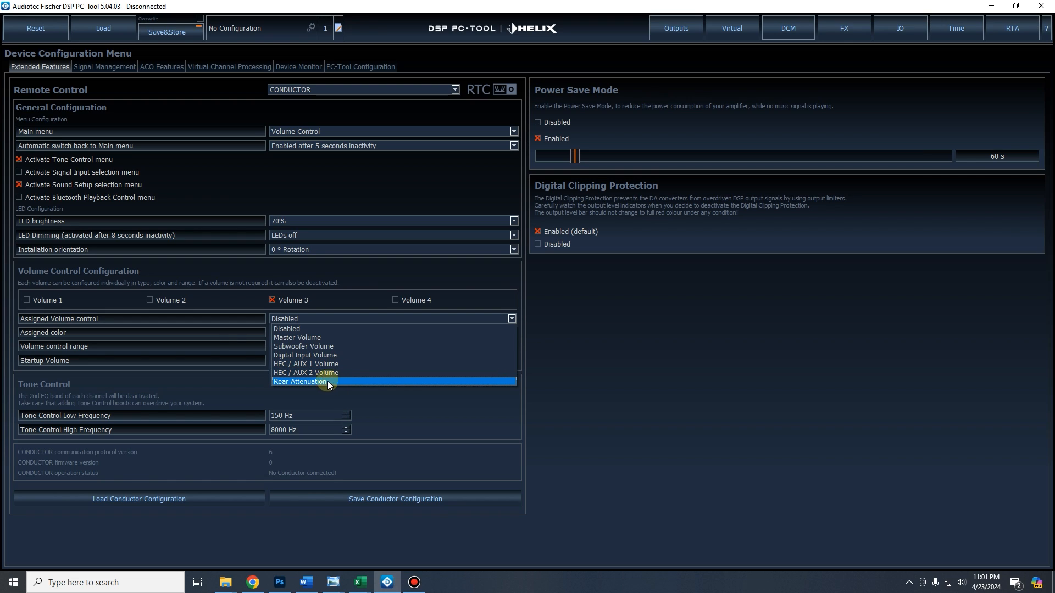
click(332, 344)
click(543, 305)
click(26, 300)
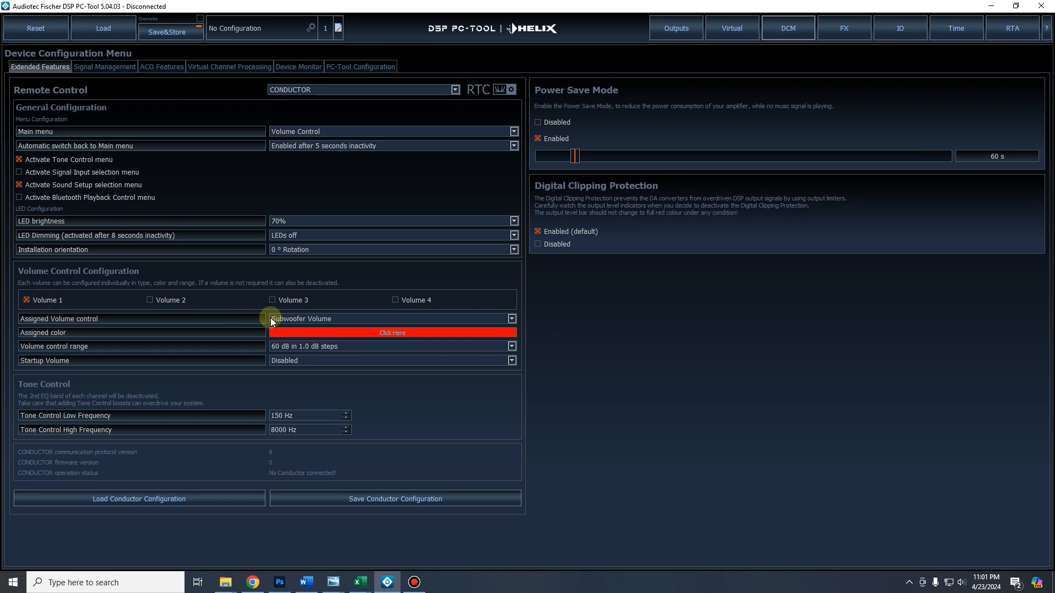
Set the assigned color of Volume 1 to light blue #8ea7ff, keeping Subwoofer Volume as its assigned control
click(349, 319)
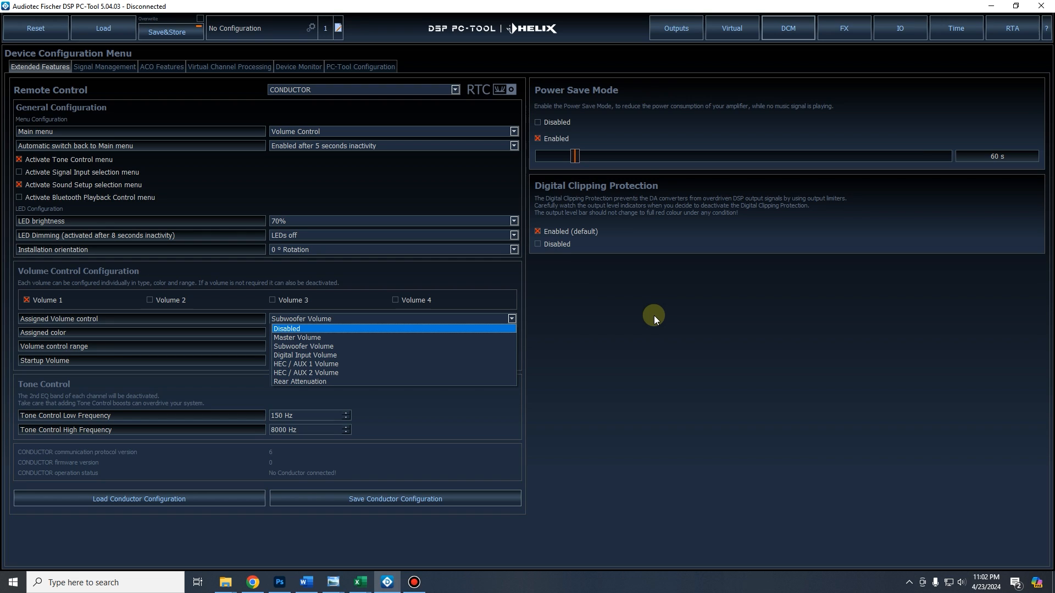
click(695, 371)
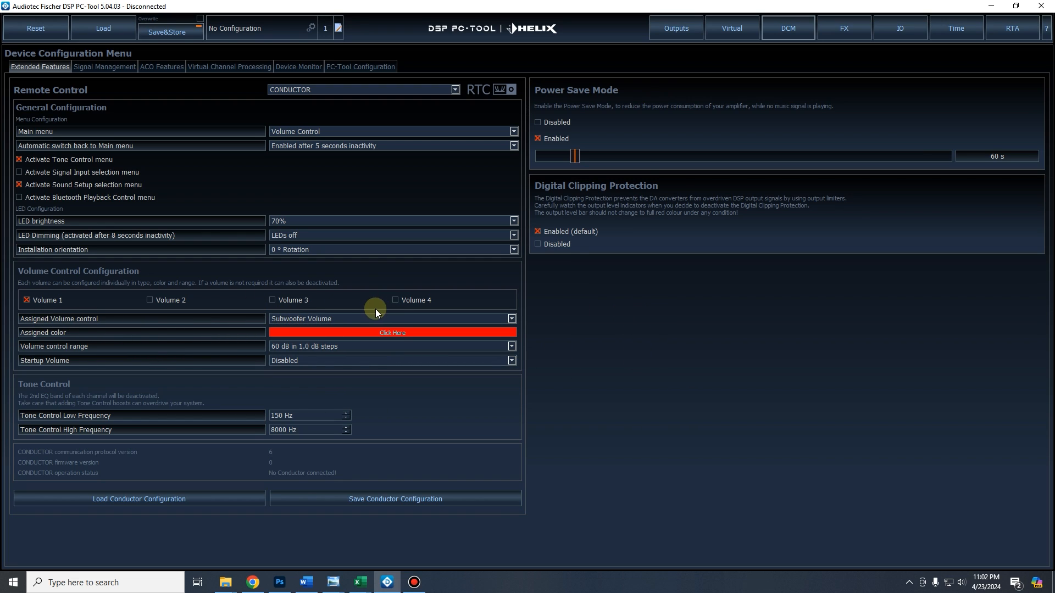
click(311, 330)
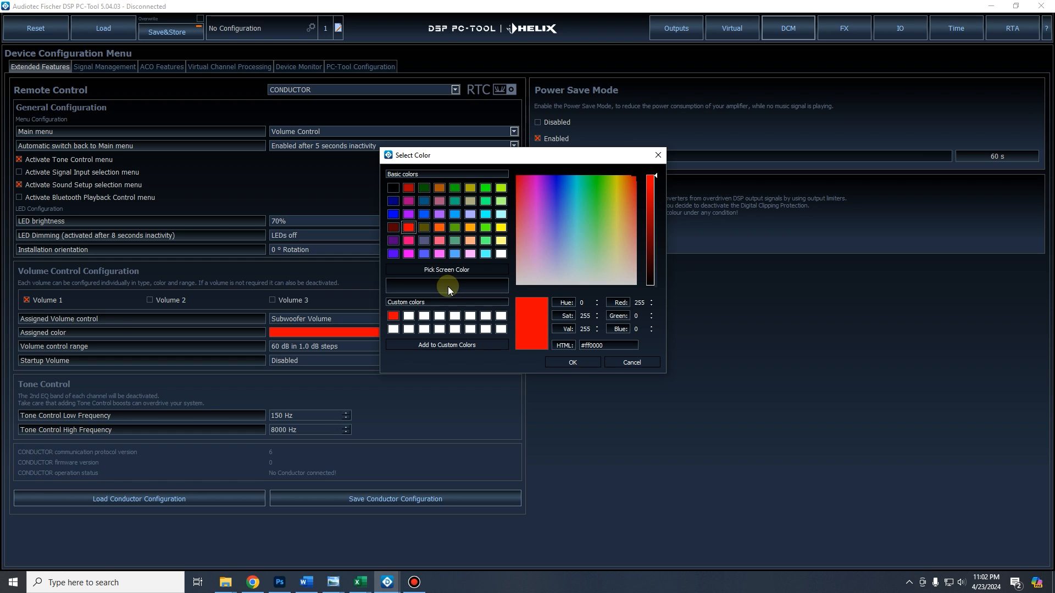
mouse_move(593, 193)
mouse_down()
mouse_move(624, 217)
mouse_move(540, 260)
mouse_move(554, 262)
mouse_move(557, 210)
mouse_move(516, 173)
mouse_move(612, 286)
mouse_move(621, 155)
mouse_move(513, 217)
mouse_move(650, 212)
mouse_move(585, 187)
mouse_move(612, 199)
mouse_move(597, 206)
mouse_up()
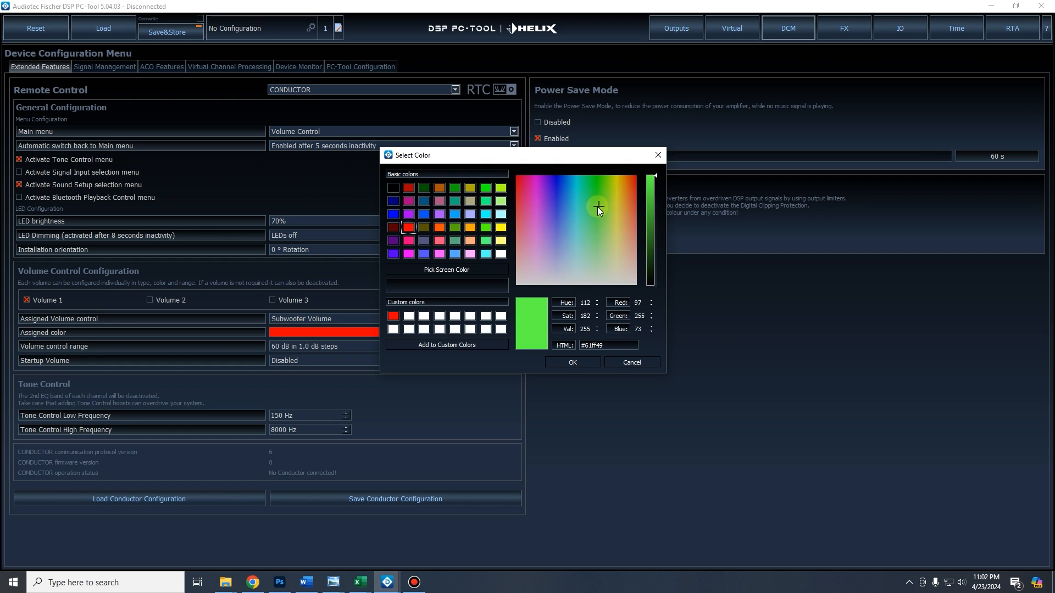
drag(584, 235, 557, 182)
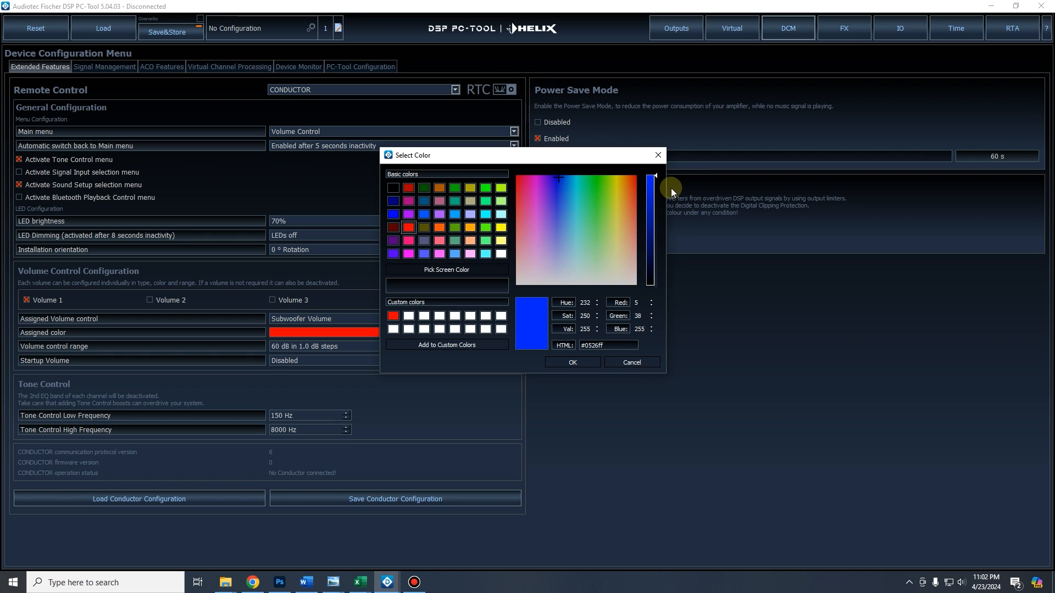
drag(658, 175, 669, 195)
drag(571, 198, 560, 236)
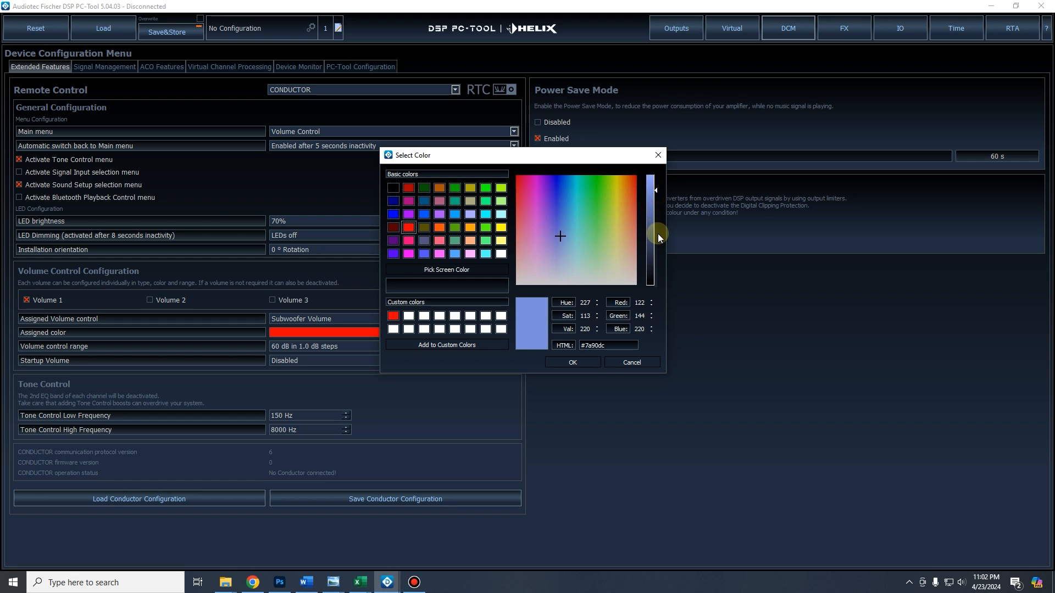
drag(657, 192, 661, 166)
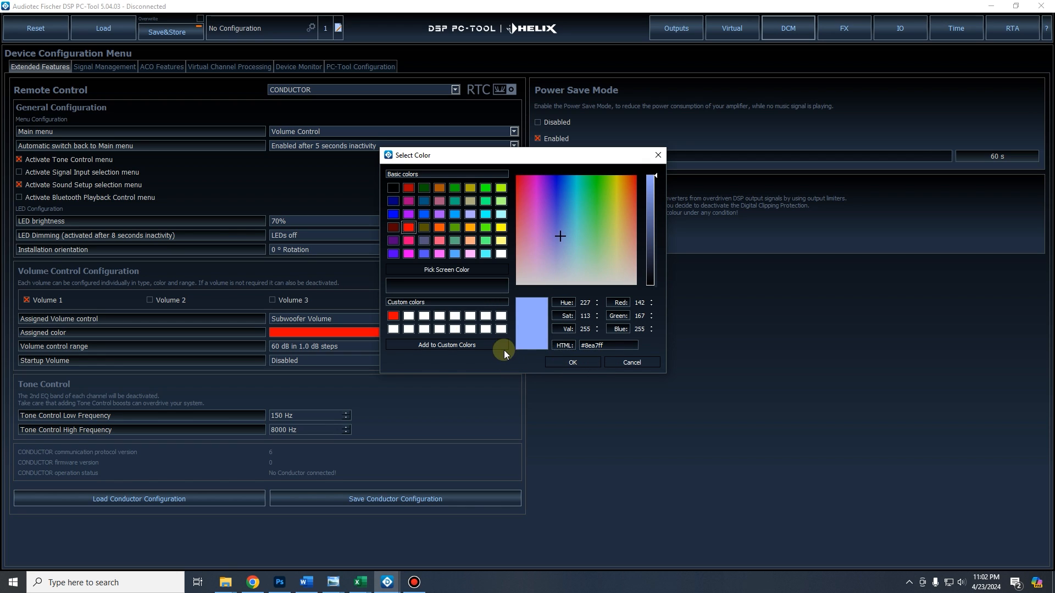
click(573, 363)
Set the assigned color of Volume 2 to the muted sea green among the basic colors
click(174, 300)
click(323, 334)
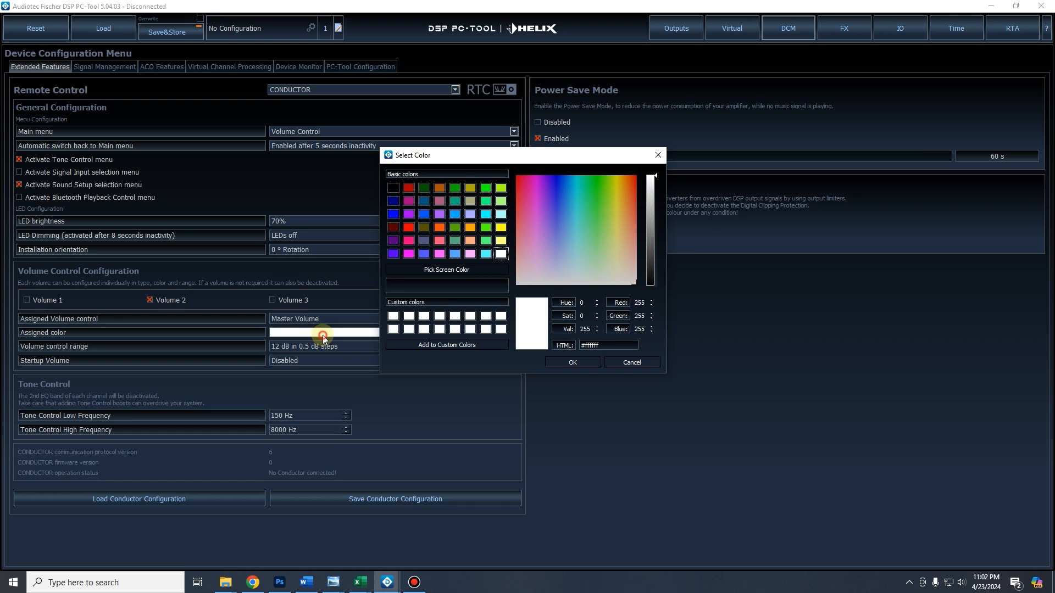
click(462, 246)
click(567, 363)
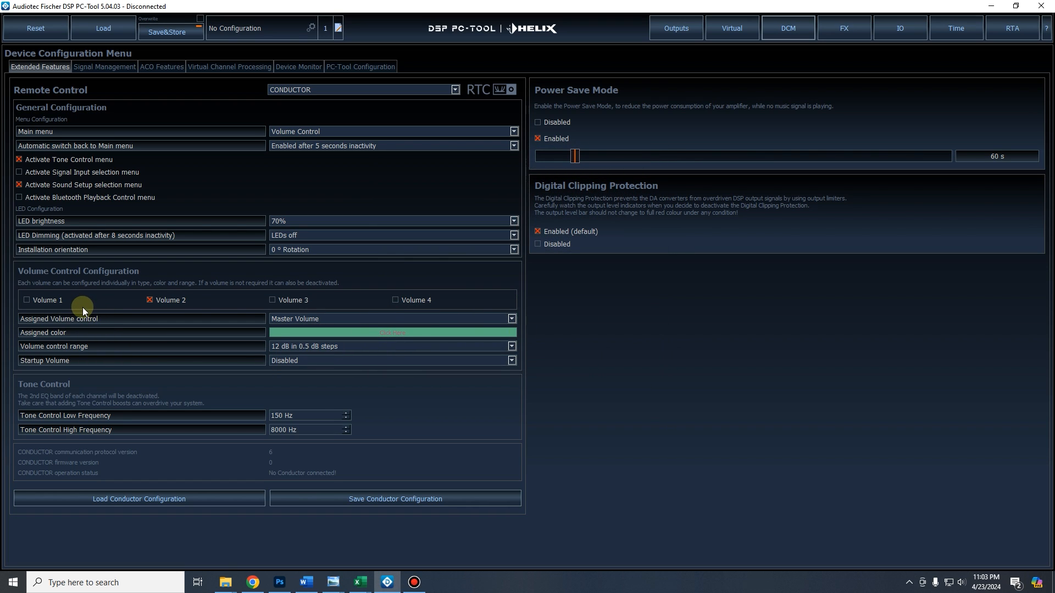
Return to the Volume 1 settings, and deactivate and reactivate the Tone Control menu
click(52, 303)
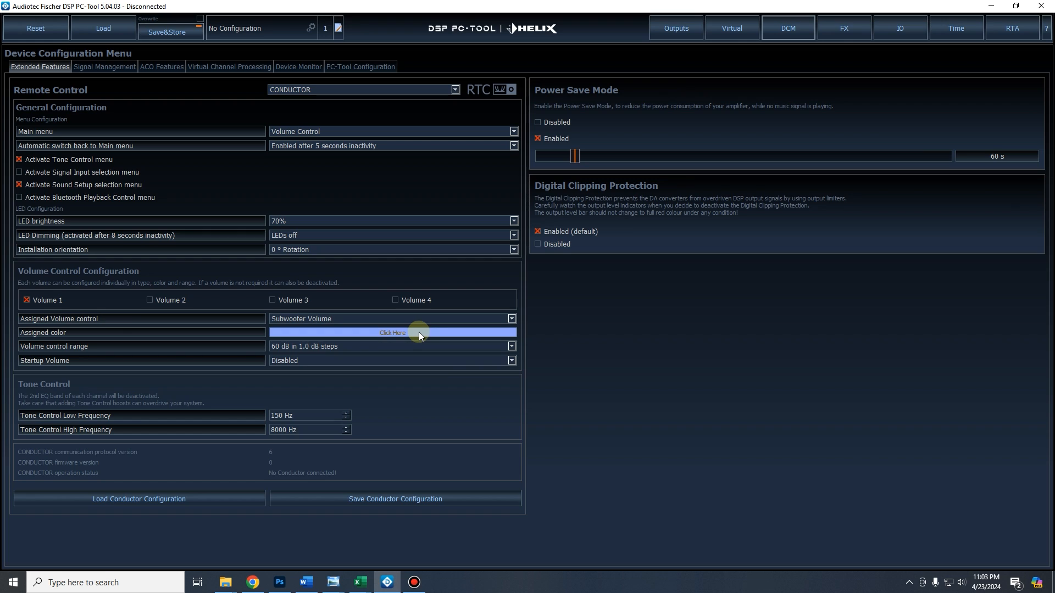
click(23, 161)
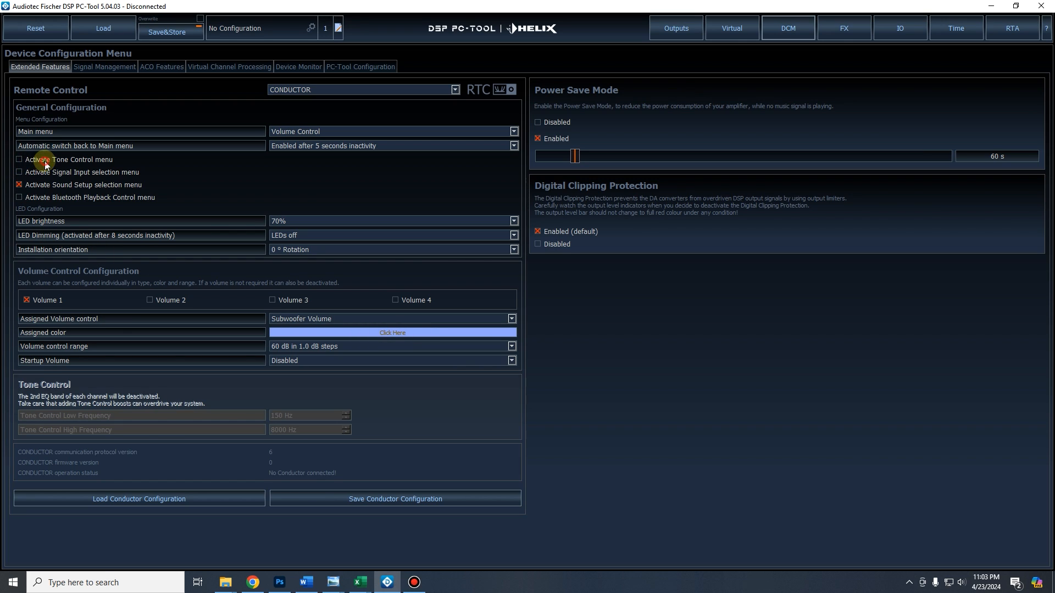
click(45, 161)
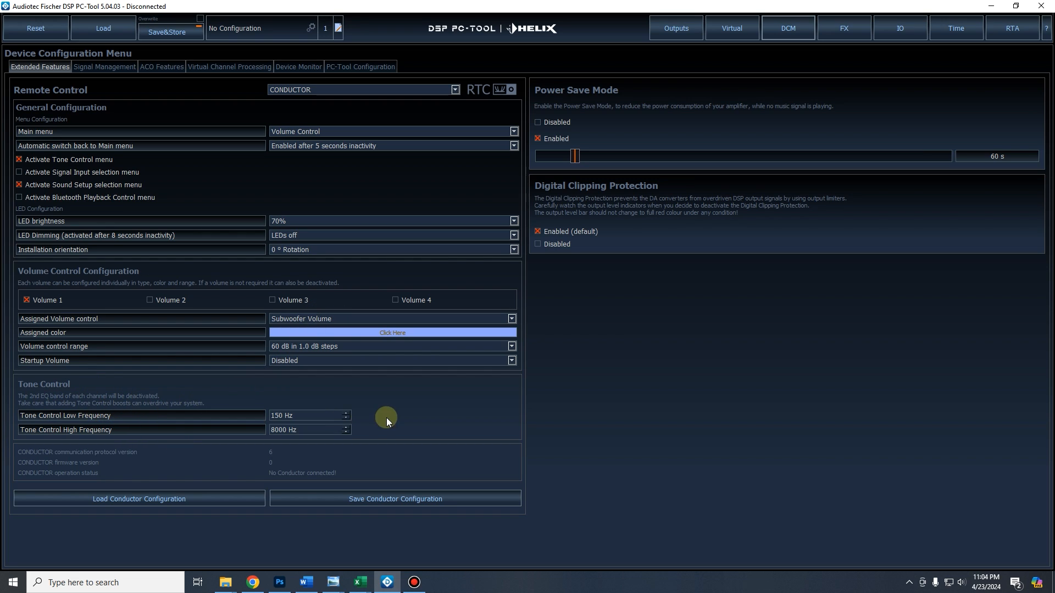
Try Tone Control Low Frequency values of 100 Hz, 80 Hz and 120 Hz
double_click(281, 416)
text(100)
key(Return)
text(80)
key(Return)
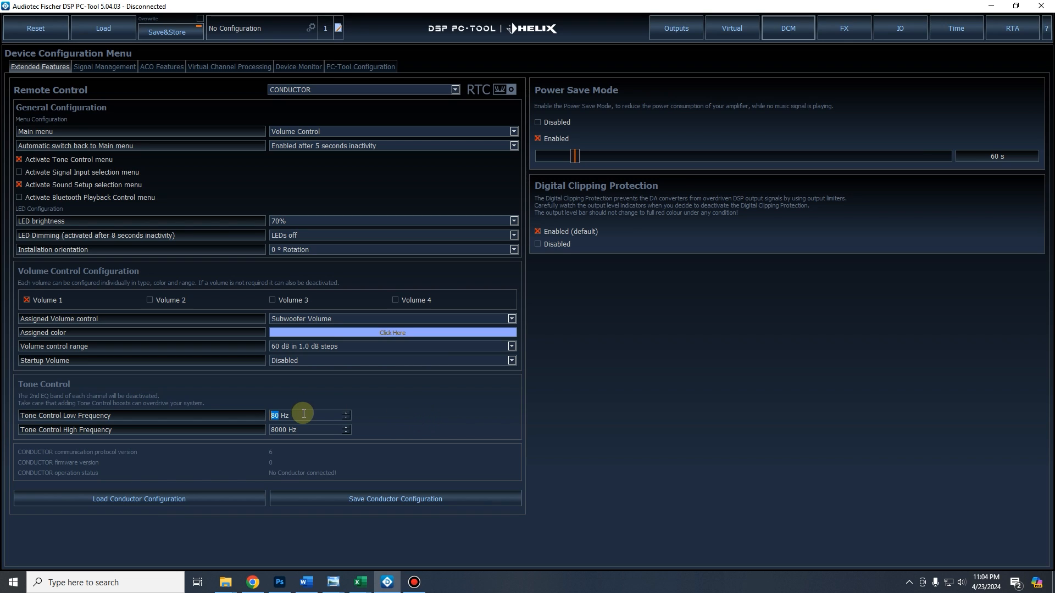
drag(306, 414, 227, 410)
text(120)
key(Return)
click(384, 412)
Set the Tone Control Low Frequency to 100 Hz
click(295, 416)
click(308, 415)
double_click(281, 415)
text(100)
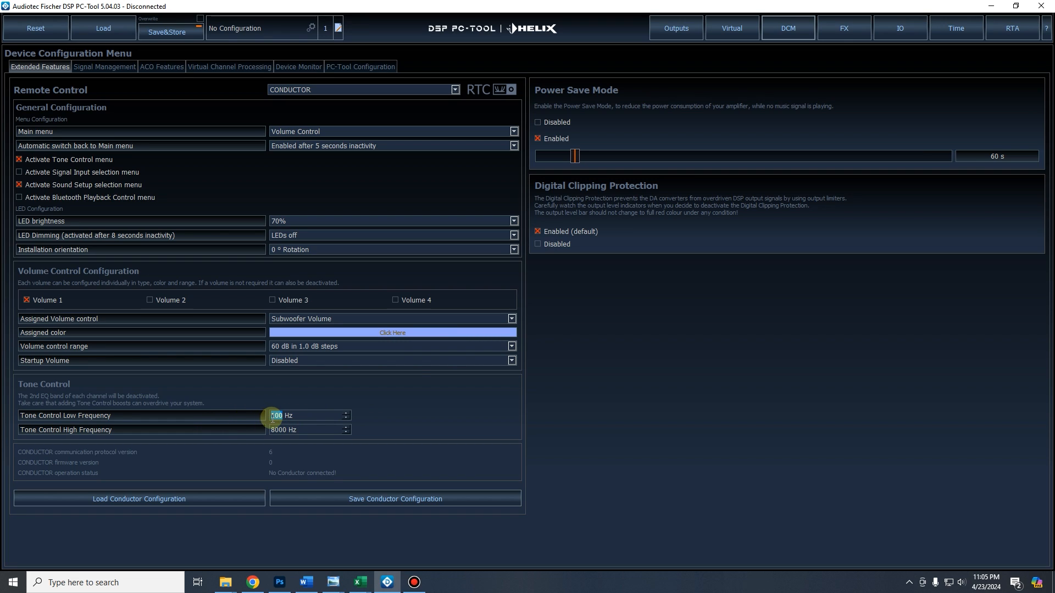
key(Tab)
click(406, 406)
Set the Tone Control High Frequency to 2500 Hz
double_click(279, 430)
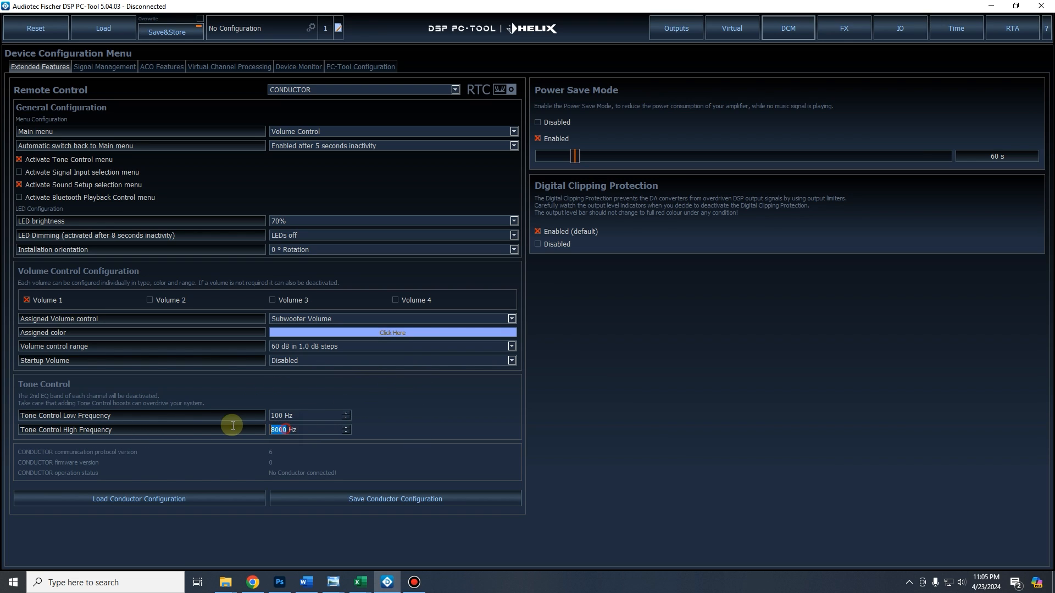
text(2500)
key(Return)
click(385, 411)
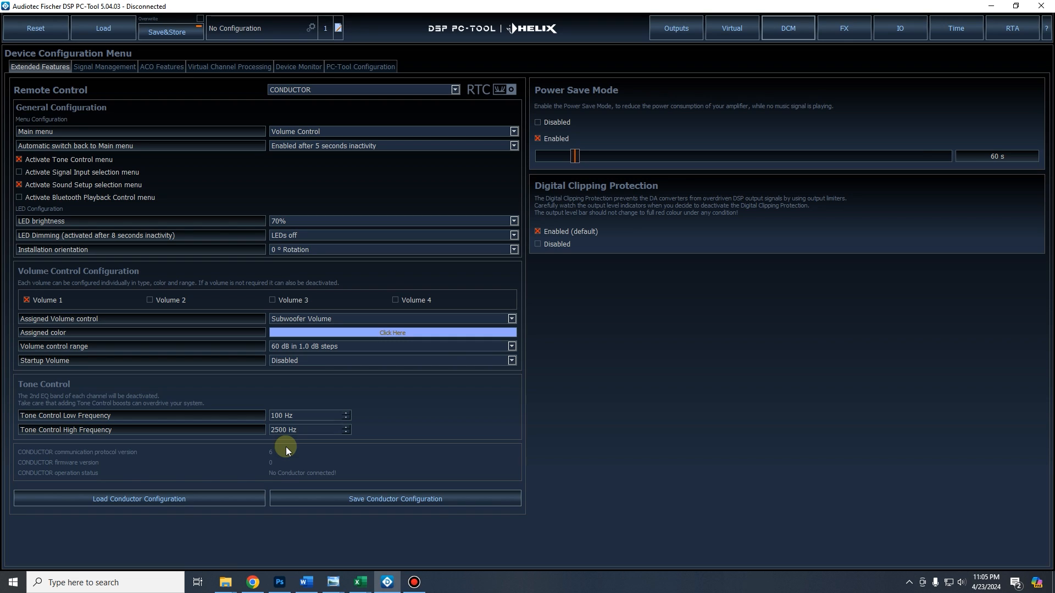
click(416, 430)
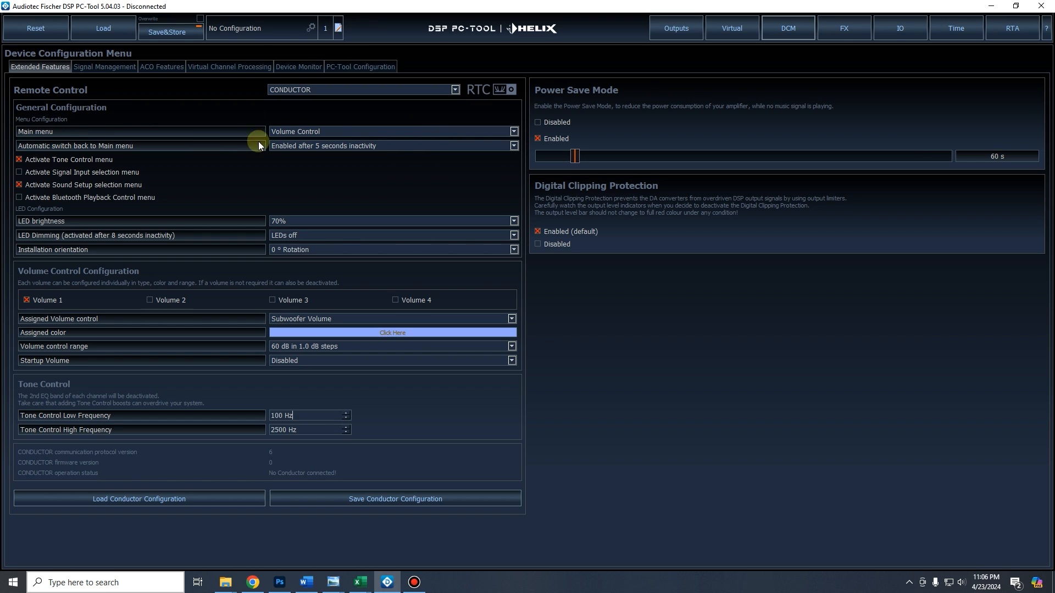
Reselect Volume Control as the main menu and try to assign Master Volume to Volume 1
click(292, 134)
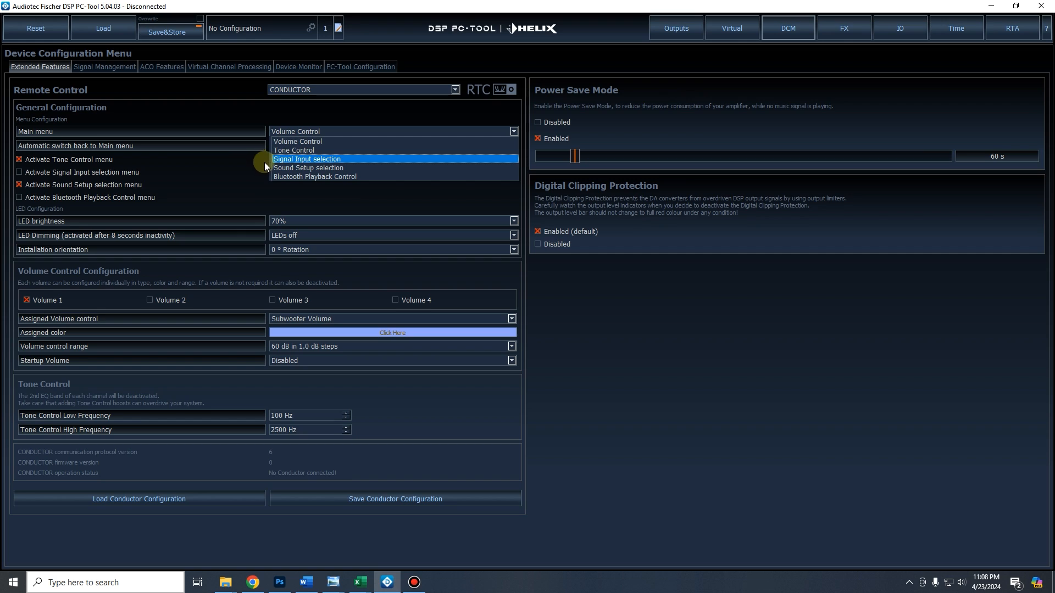
click(321, 144)
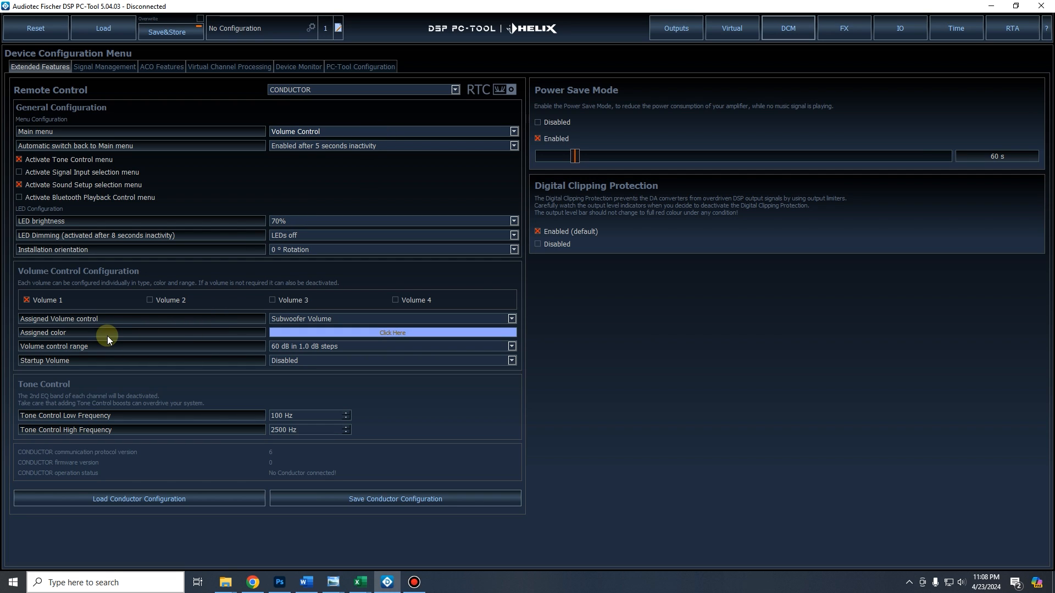
click(301, 320)
click(330, 337)
click(533, 303)
Set the assigned control of Volume 2 to Disabled and assign Master Volume to Volume 1
click(183, 299)
click(308, 320)
click(307, 328)
click(42, 300)
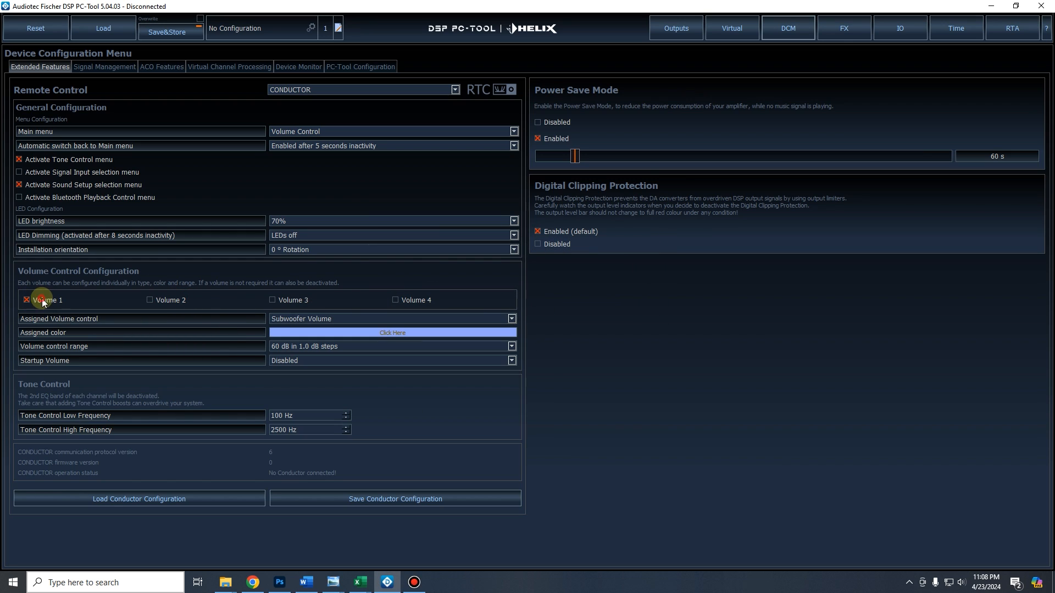
click(285, 320)
click(306, 335)
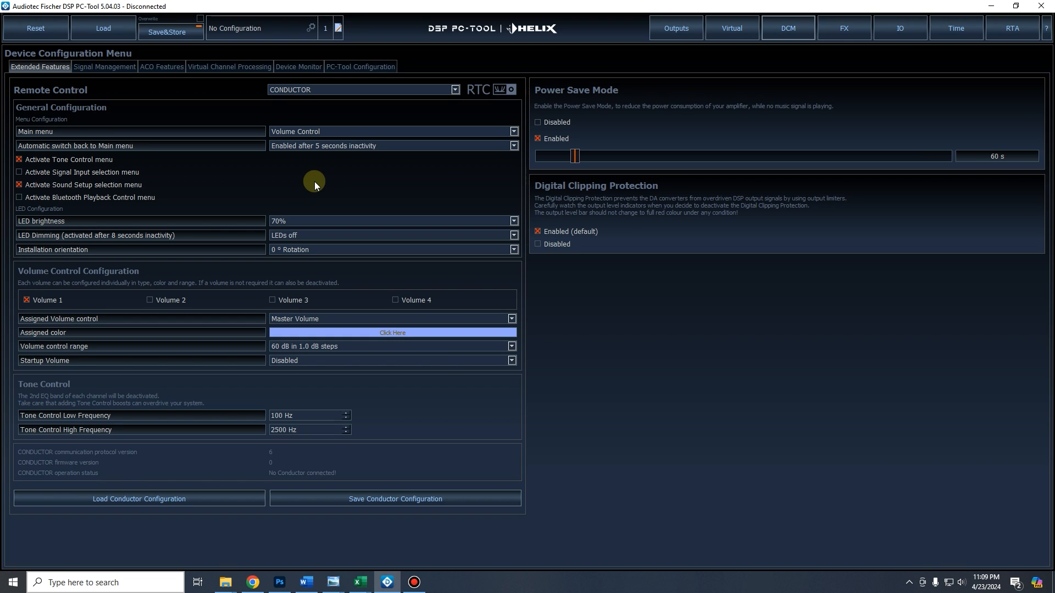
Set the main menu to Tone Control and try to deactivate the Tone Control menu
click(359, 131)
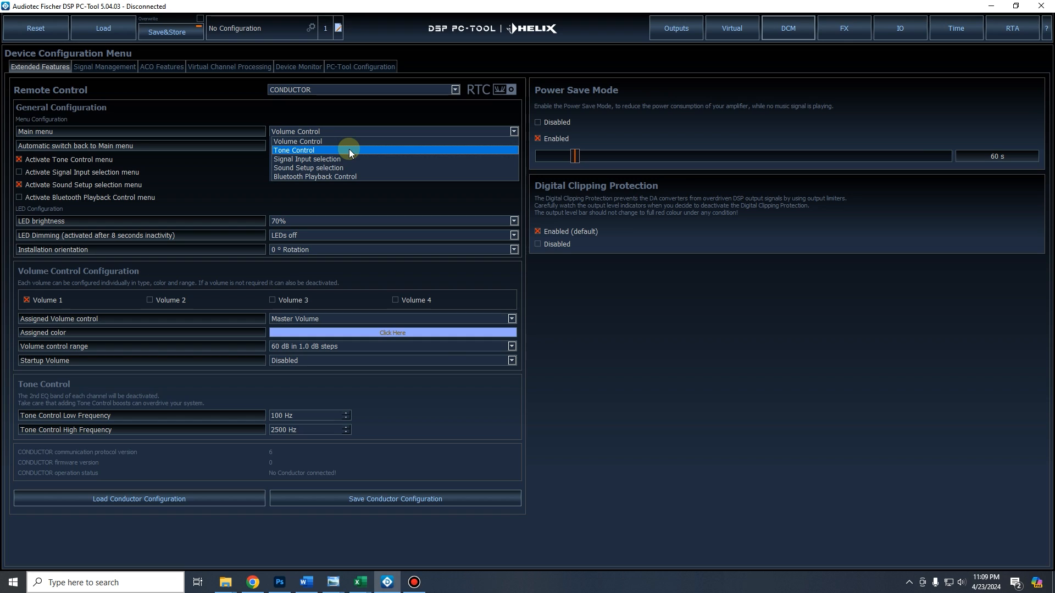
click(349, 151)
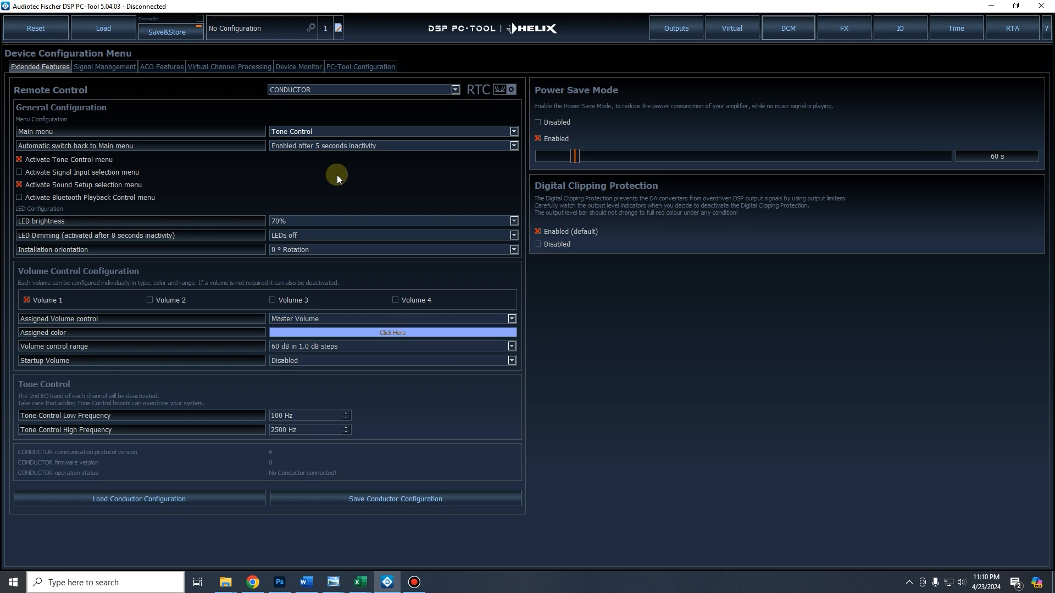
click(47, 160)
click(467, 305)
Set the main menu to Volume Control and deactivate the Tone Control menu
click(308, 129)
click(300, 142)
click(20, 160)
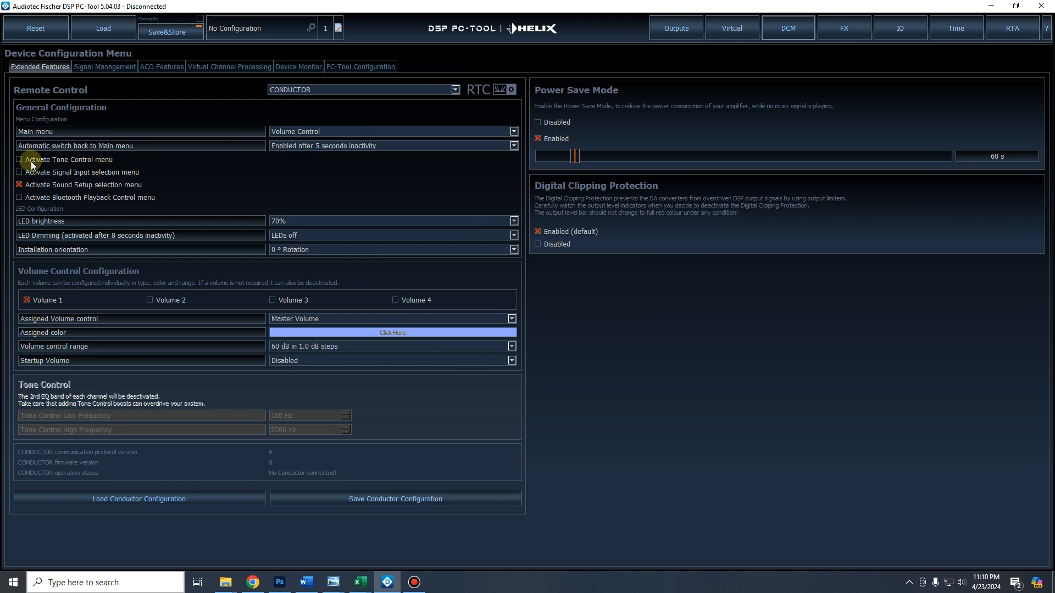
click(31, 160)
click(22, 159)
click(244, 28)
click(607, 336)
Try an LED brightness of 5%, and set it to 20%
click(332, 219)
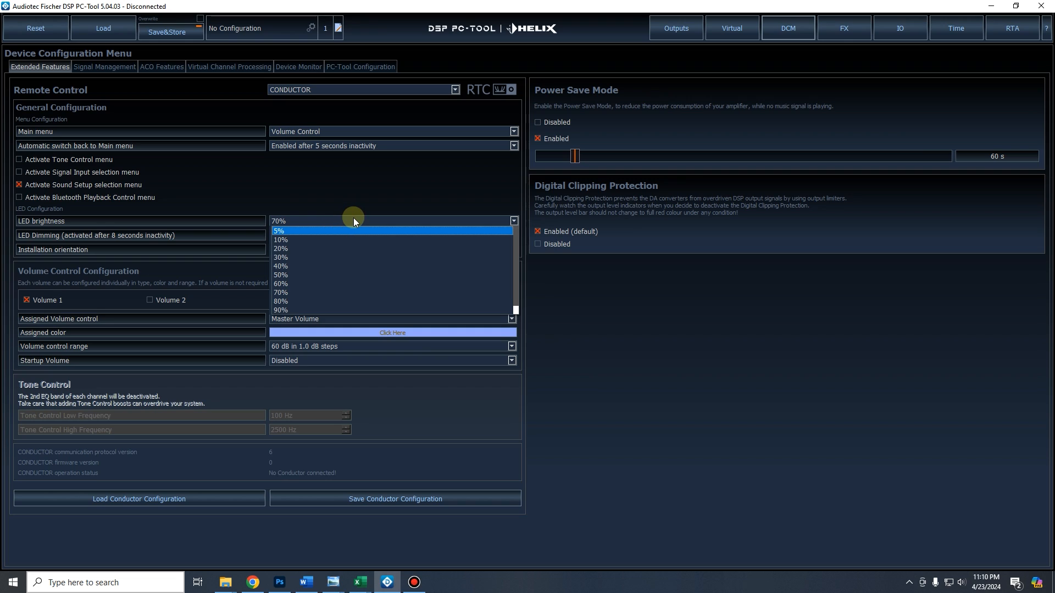
click(307, 231)
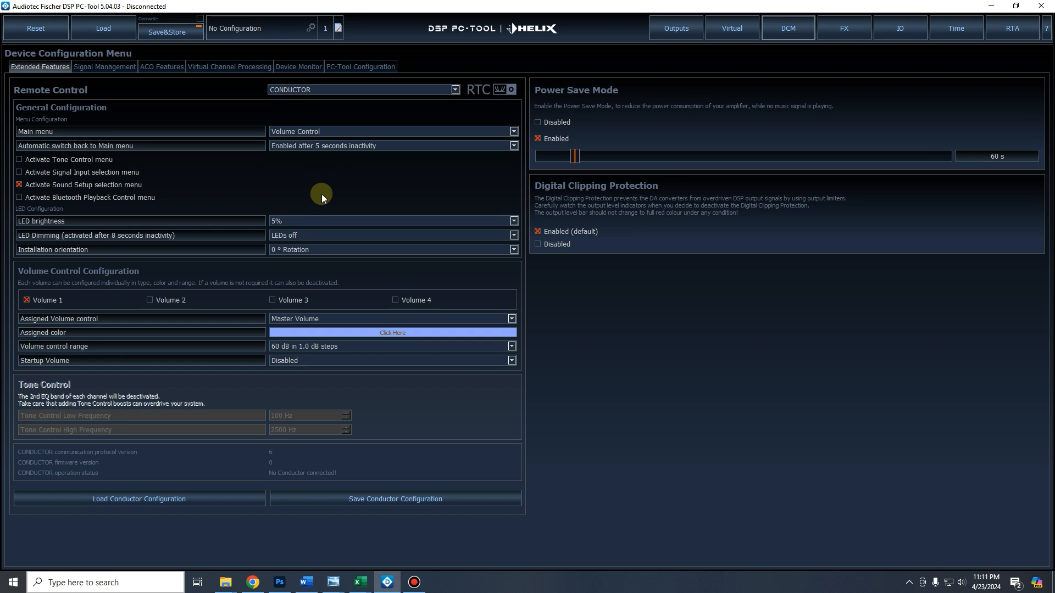
click(298, 223)
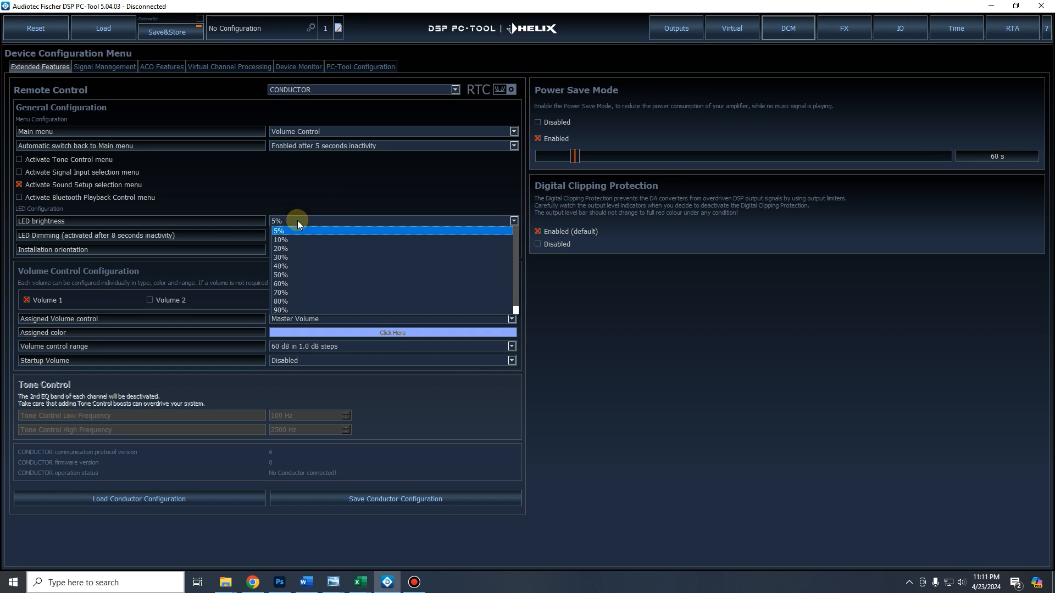
click(332, 246)
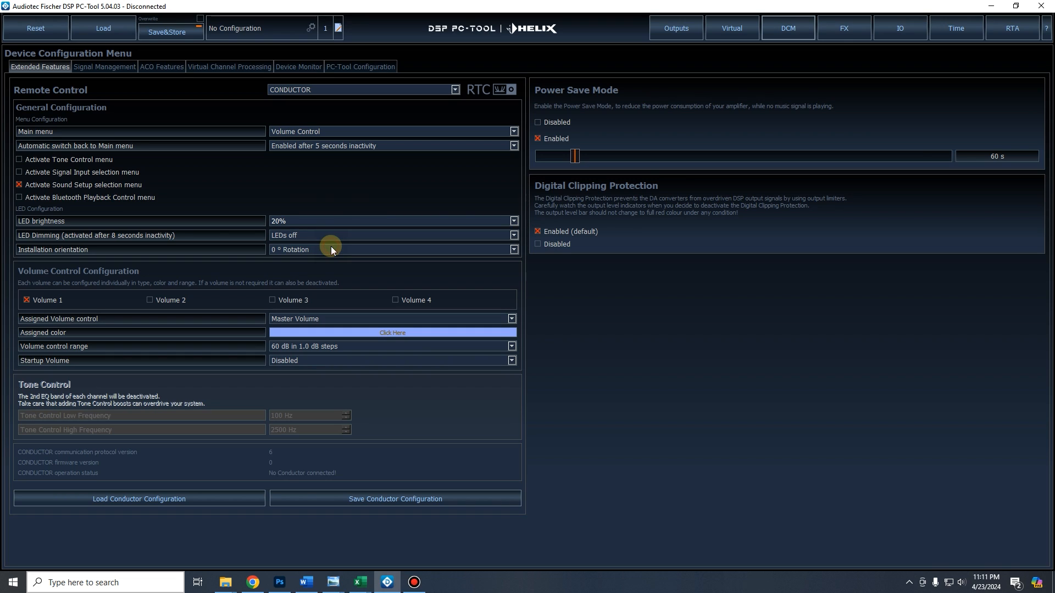
click(310, 222)
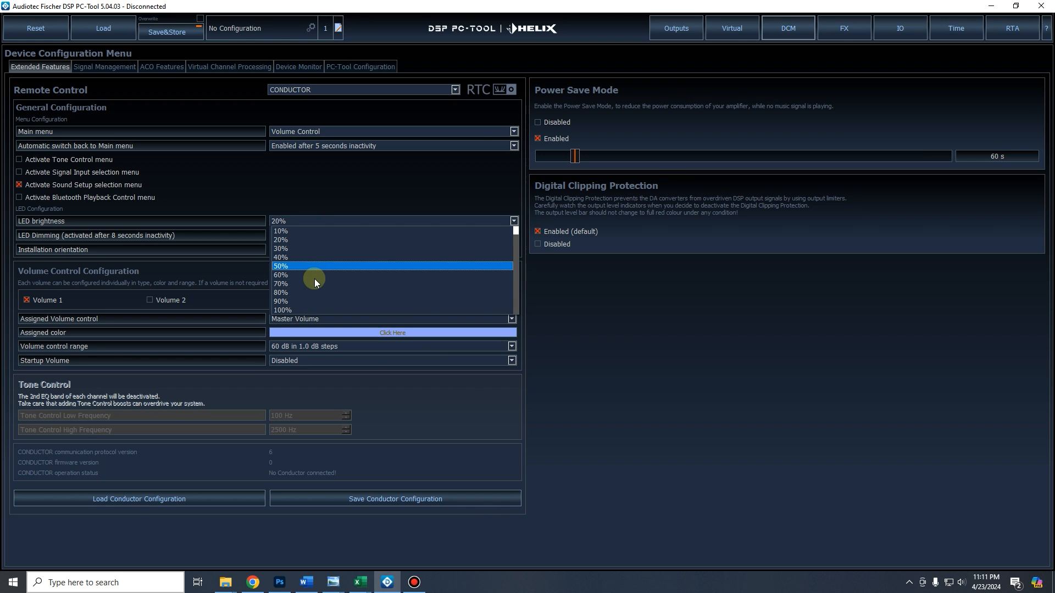
click(318, 240)
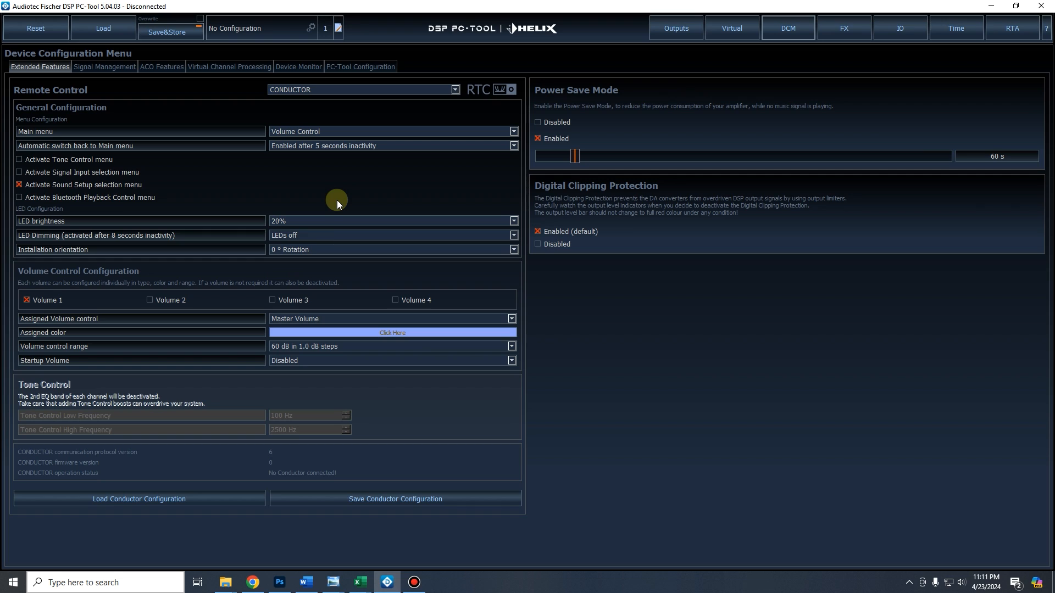
click(308, 222)
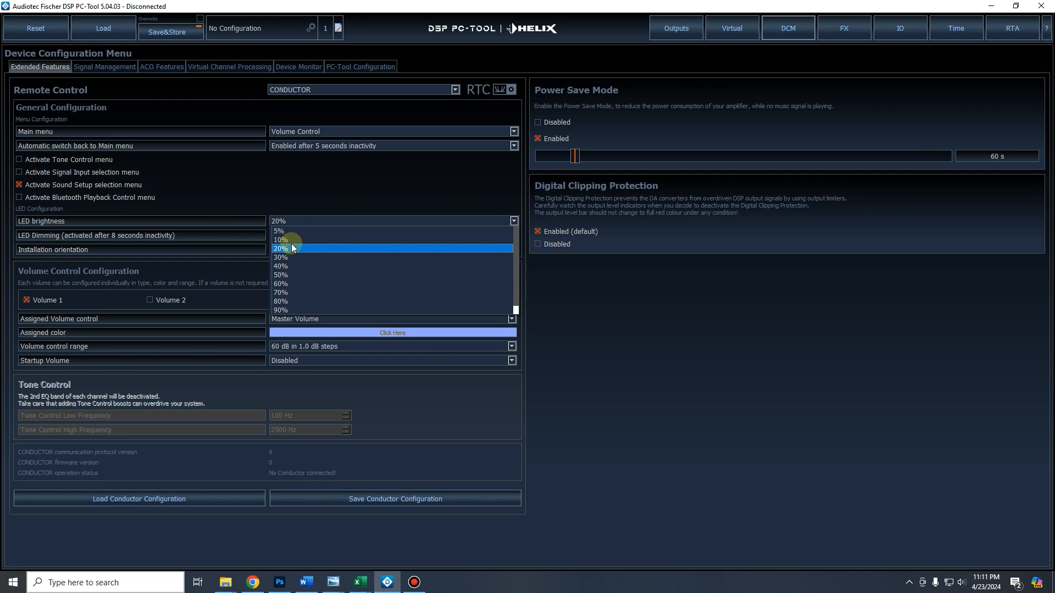
click(319, 179)
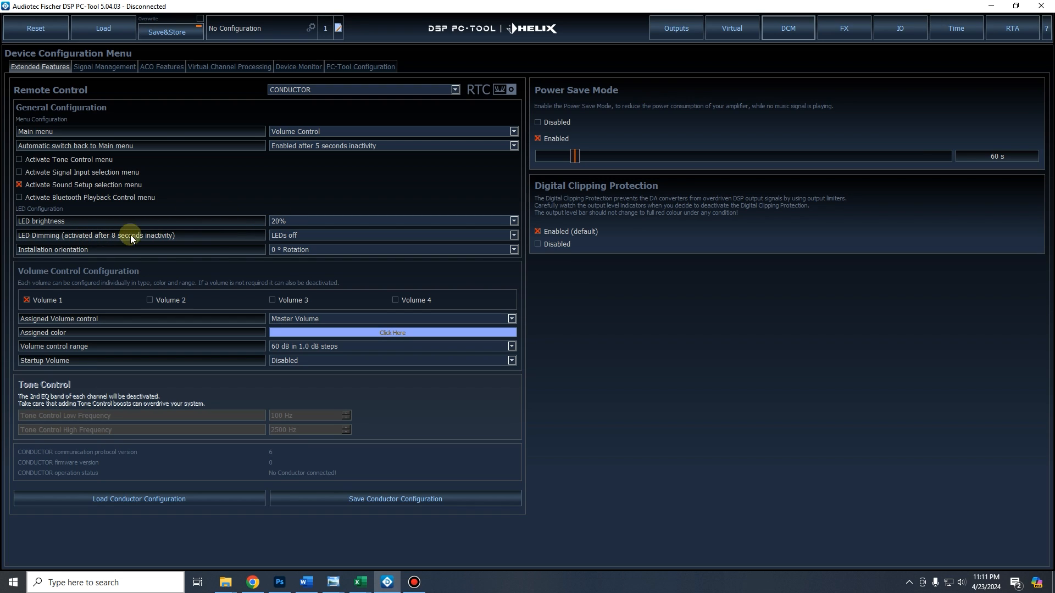
Try the LEDs off and Disabled options for LED dimming after inactivity
click(291, 239)
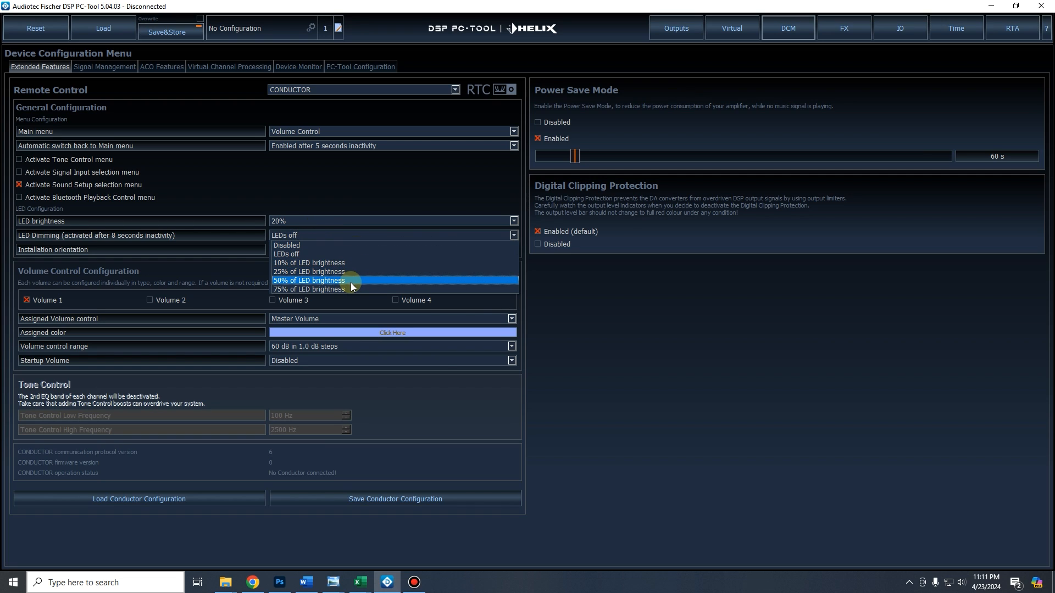
click(326, 254)
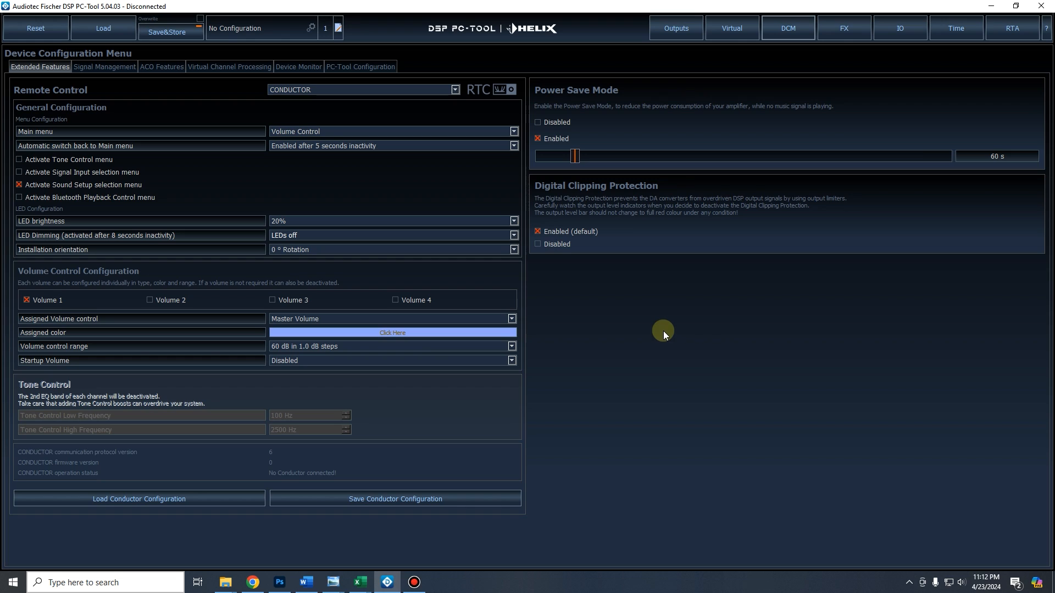
click(301, 235)
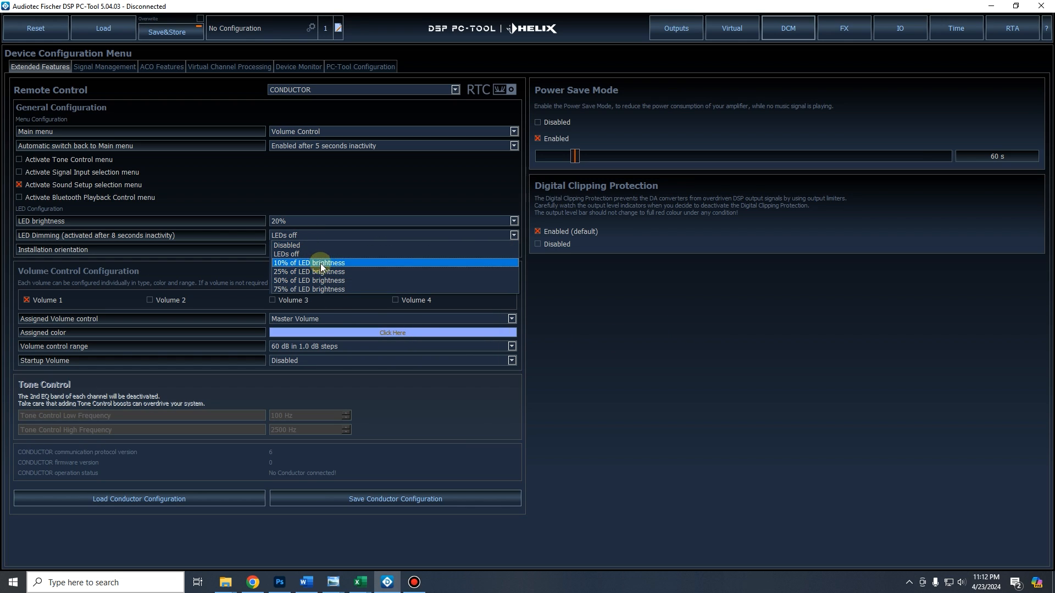
click(323, 245)
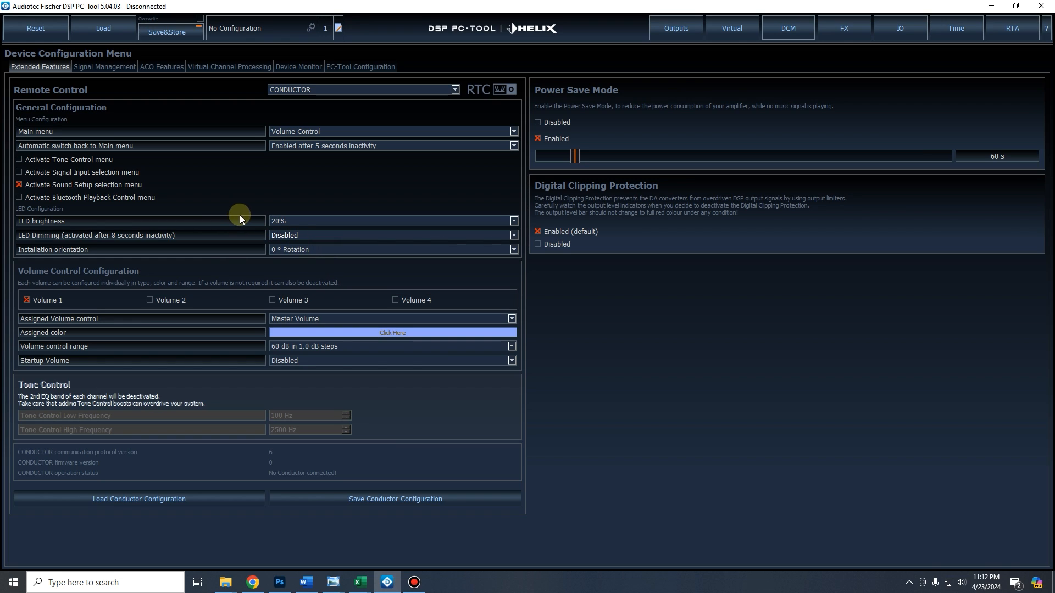
Set the LED dimming after 8 seconds of inactivity to LEDs off
click(296, 221)
click(292, 221)
click(292, 233)
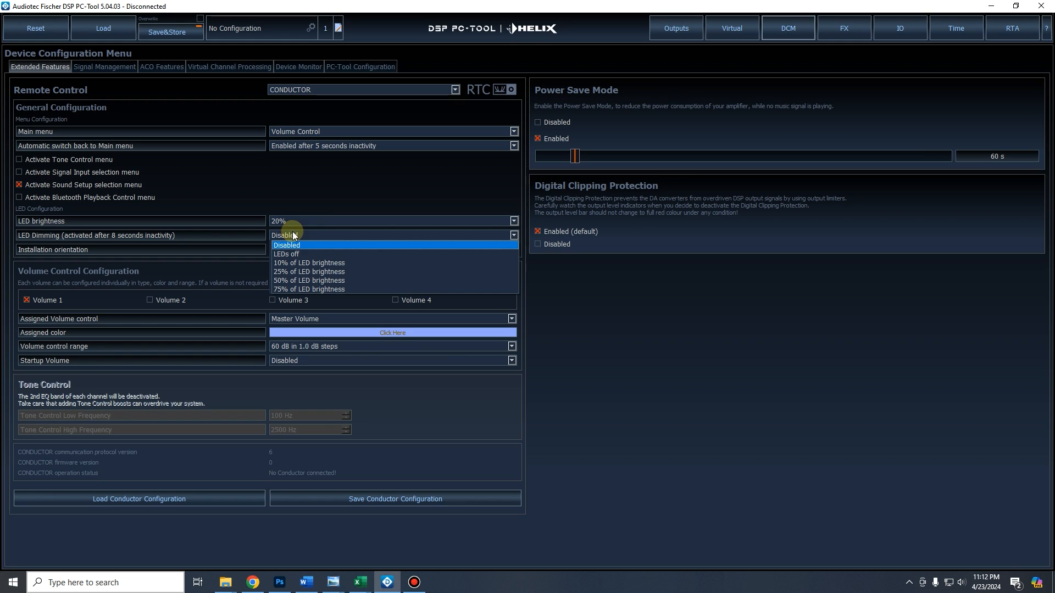
click(311, 254)
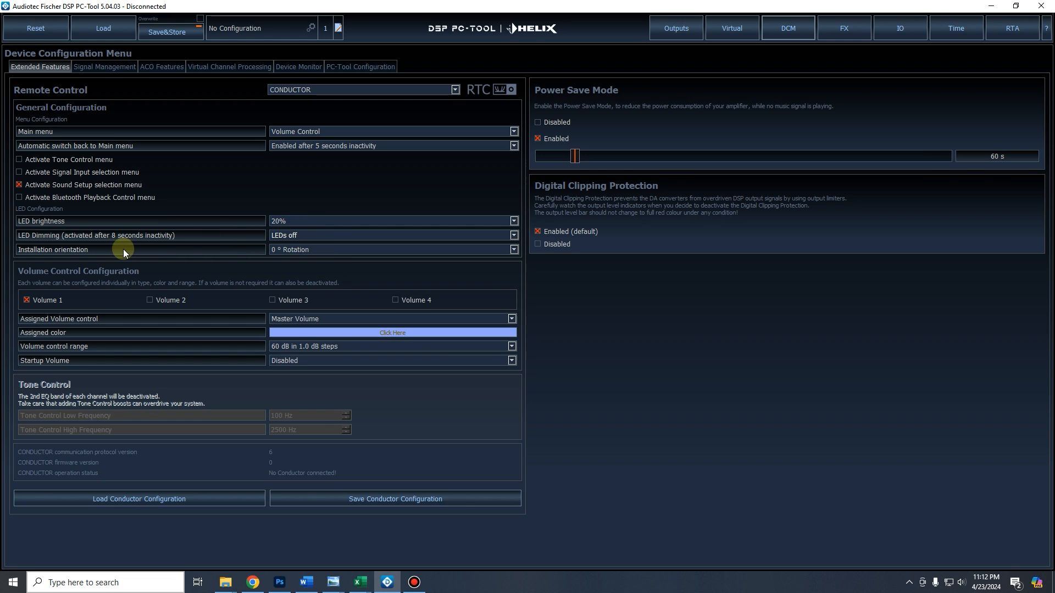
click(301, 235)
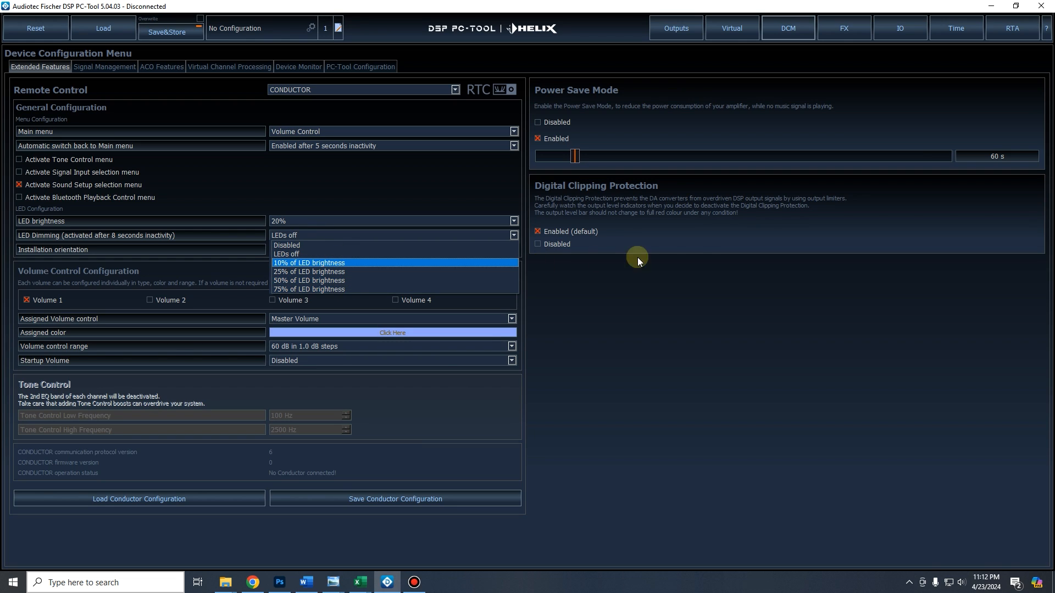
click(666, 307)
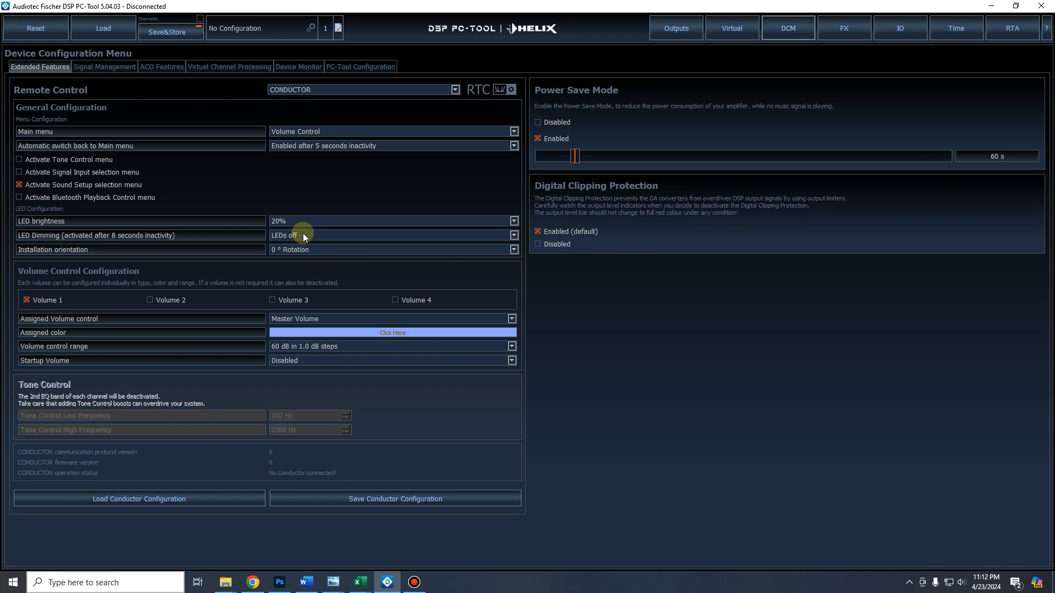
click(302, 236)
click(304, 254)
Try an installation orientation of 180° rotation, and set it back to 0° rotation
click(330, 249)
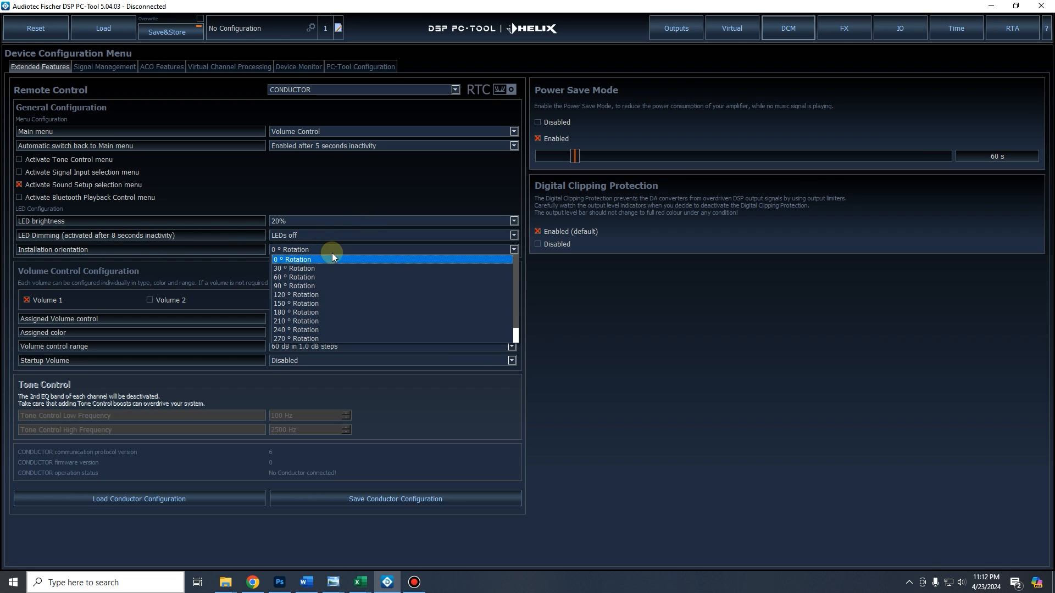
scroll(324, 272, down, 1)
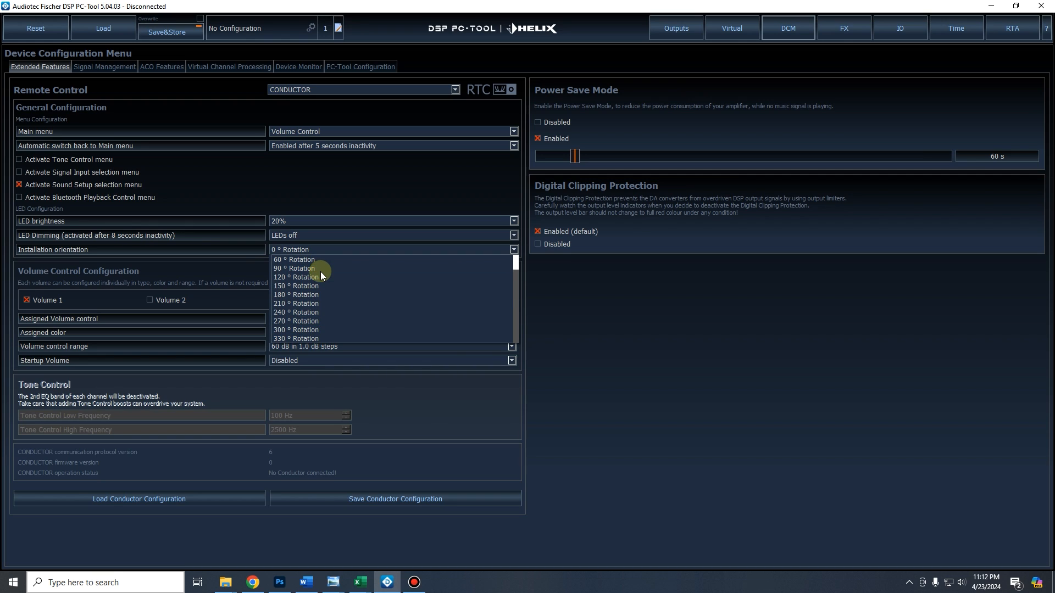
scroll(315, 266, up, 1)
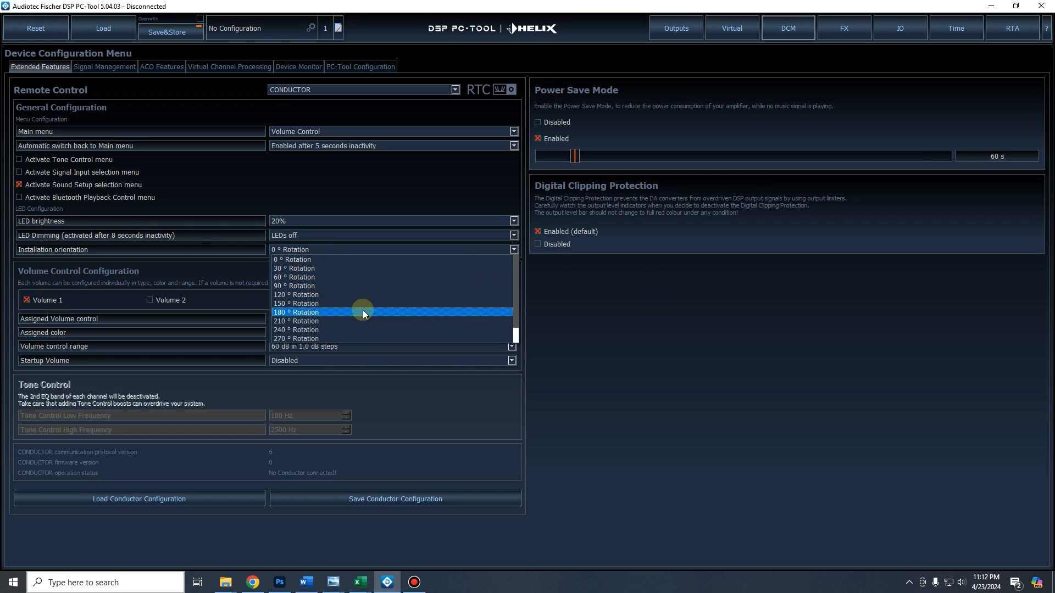
click(317, 312)
click(307, 250)
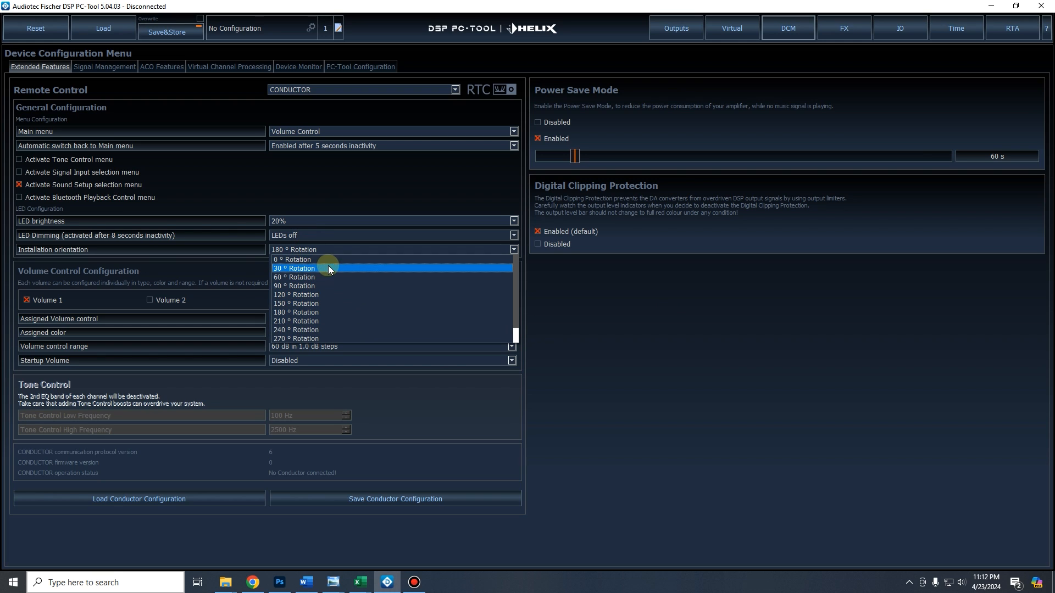
click(329, 260)
Set the installation orientation of the remote control to 210° rotation
click(319, 247)
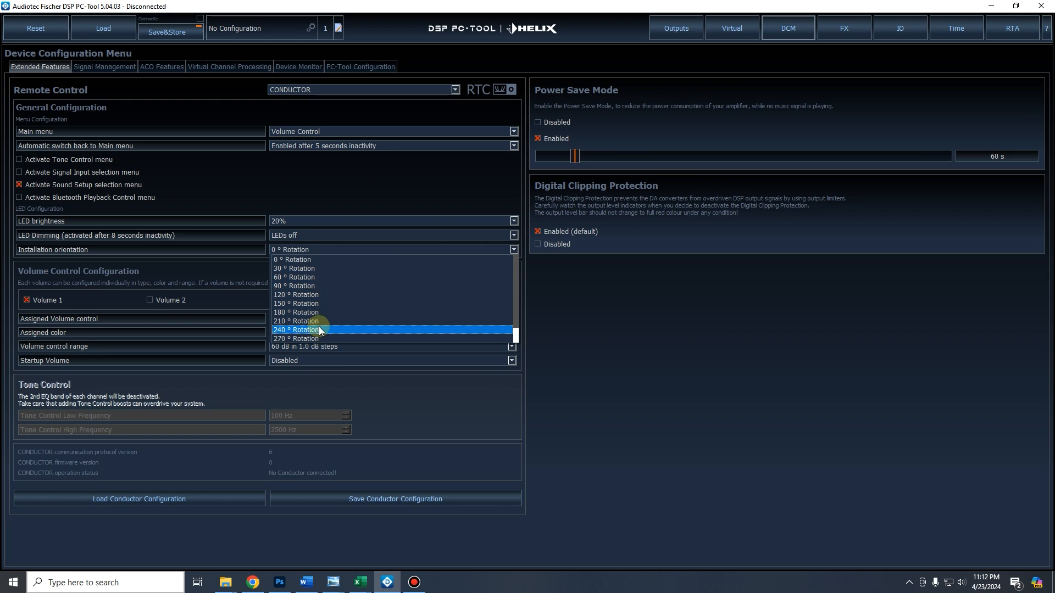
click(616, 332)
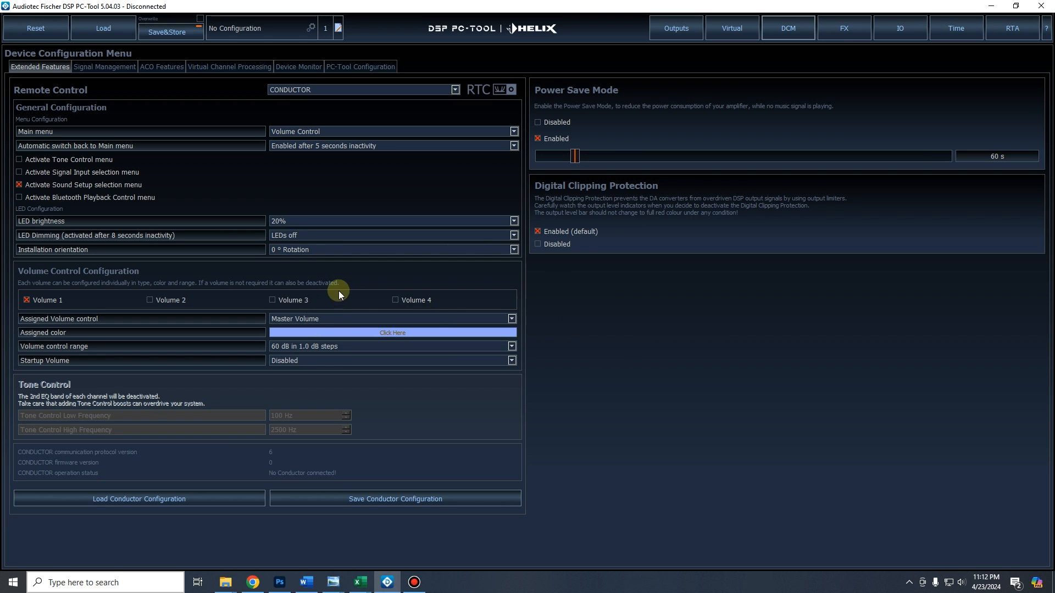
click(341, 253)
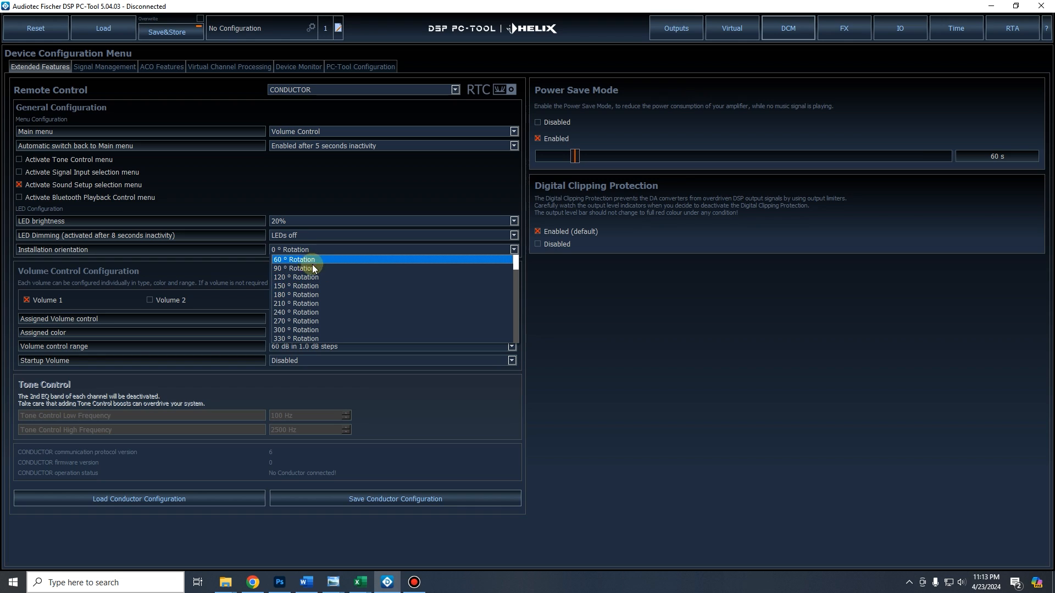
click(344, 302)
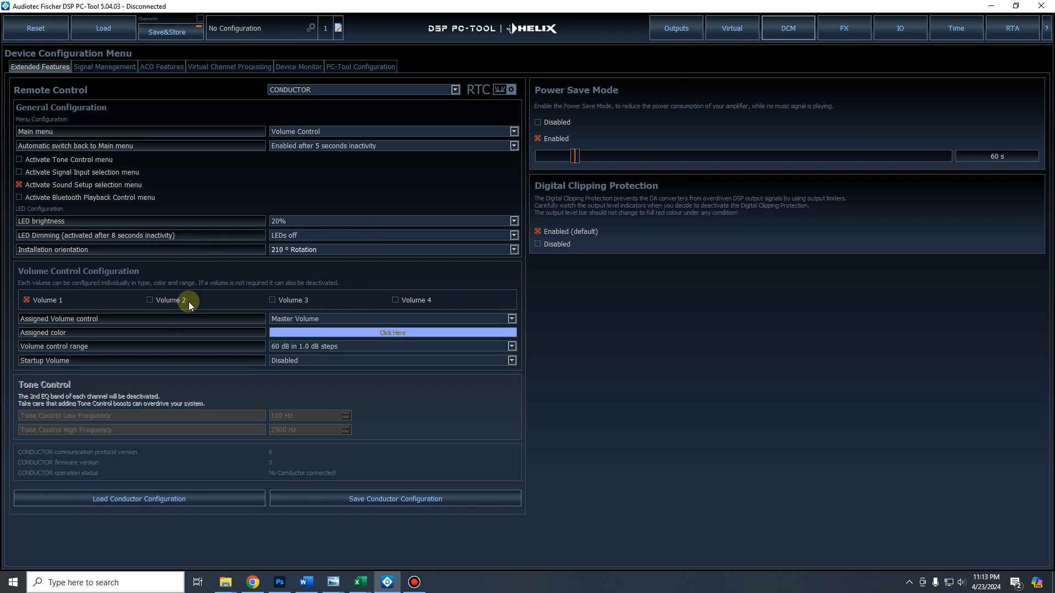
Assign Master Volume to Volume 1 and Subwoofer Volume to Volume 2
click(404, 321)
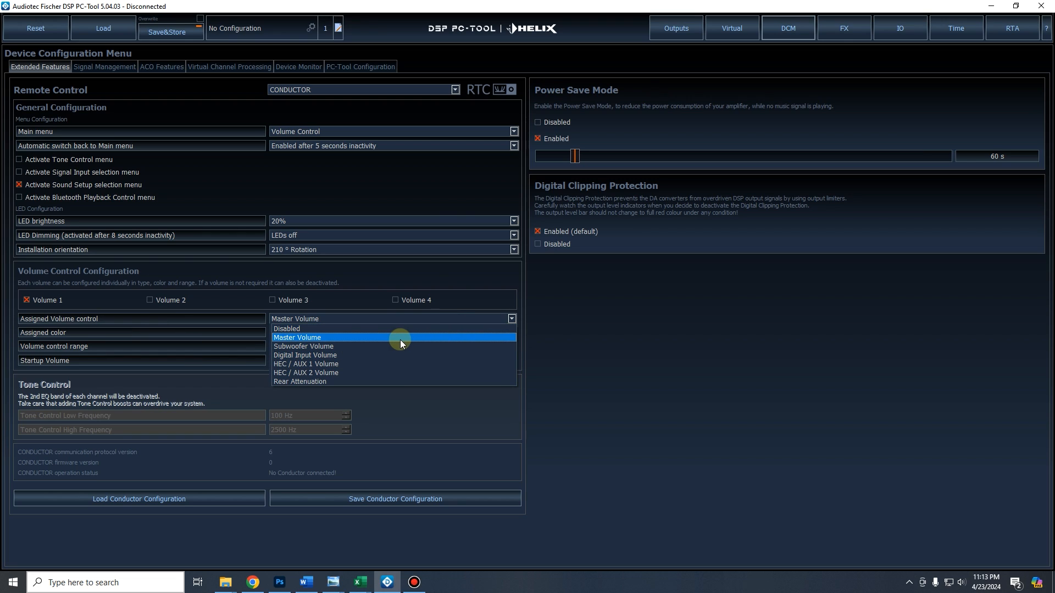
click(342, 337)
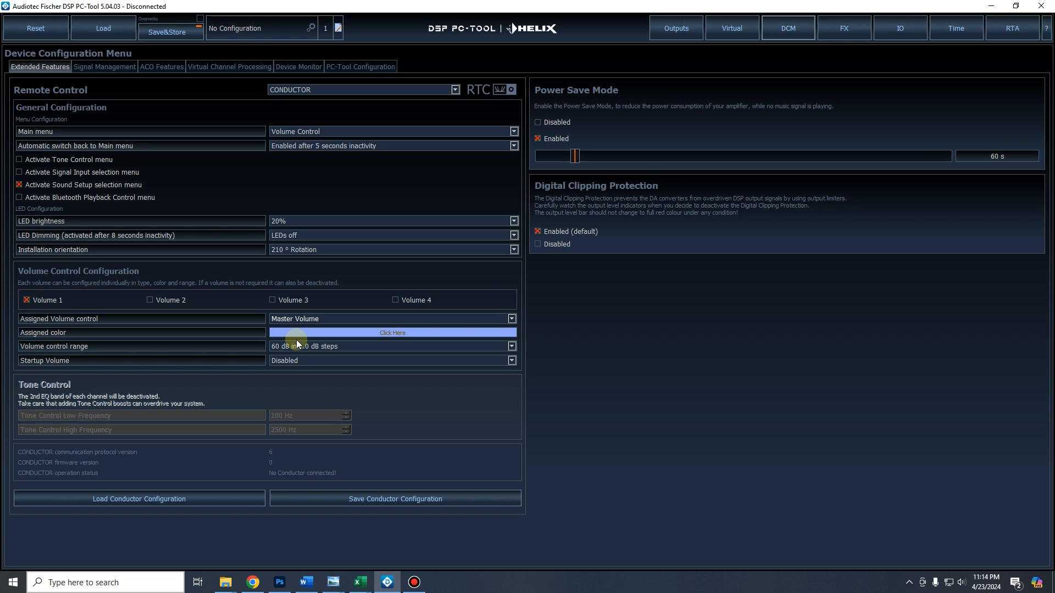
click(184, 302)
click(286, 319)
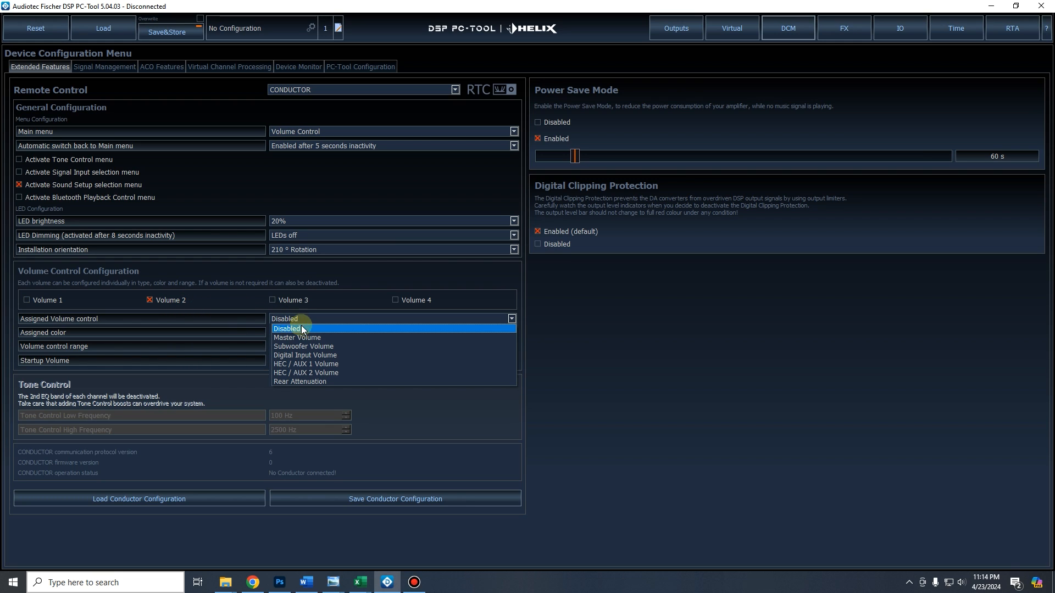
click(333, 347)
Assign Rear Attenuation to Volume 3 in the volume control configuration
click(288, 302)
click(334, 318)
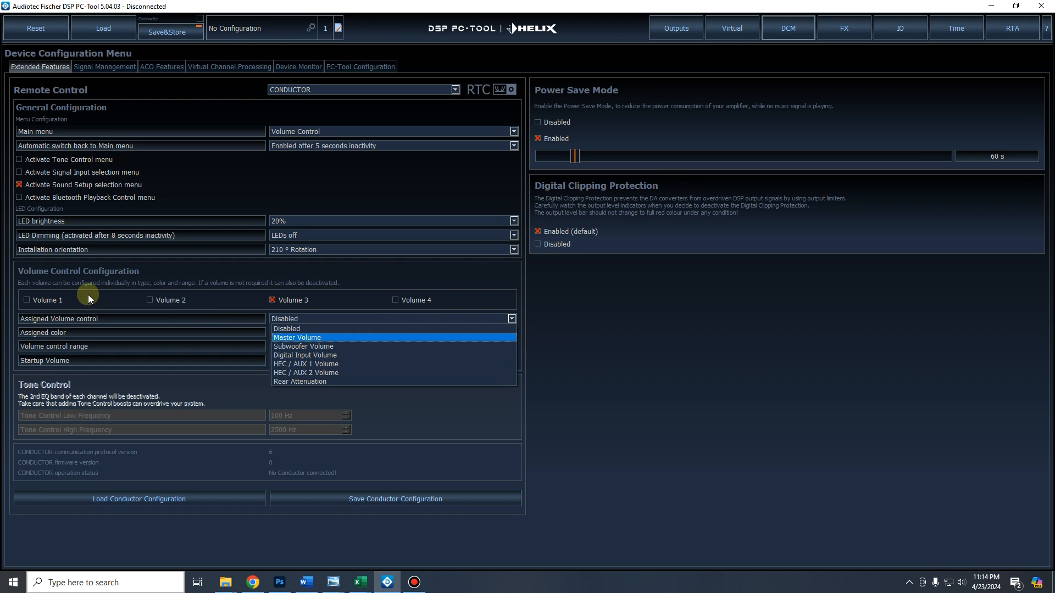
click(47, 300)
click(293, 319)
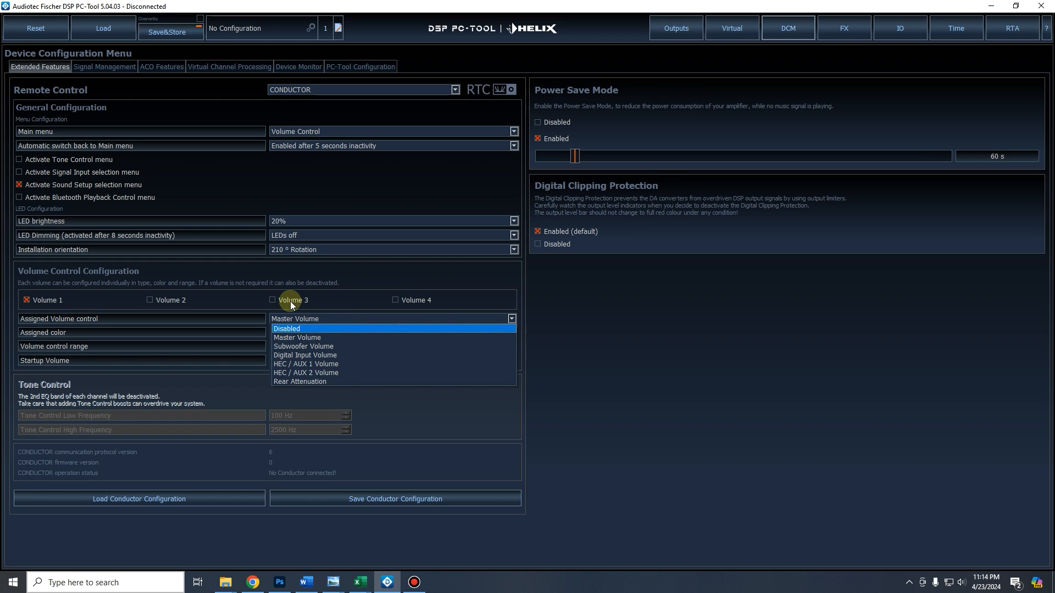
click(291, 302)
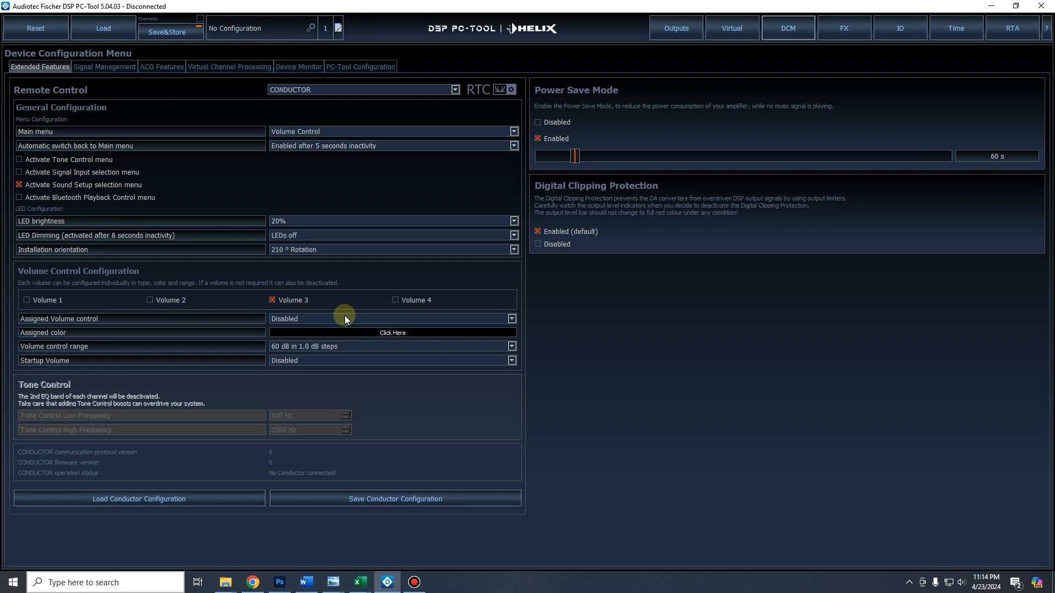
click(40, 299)
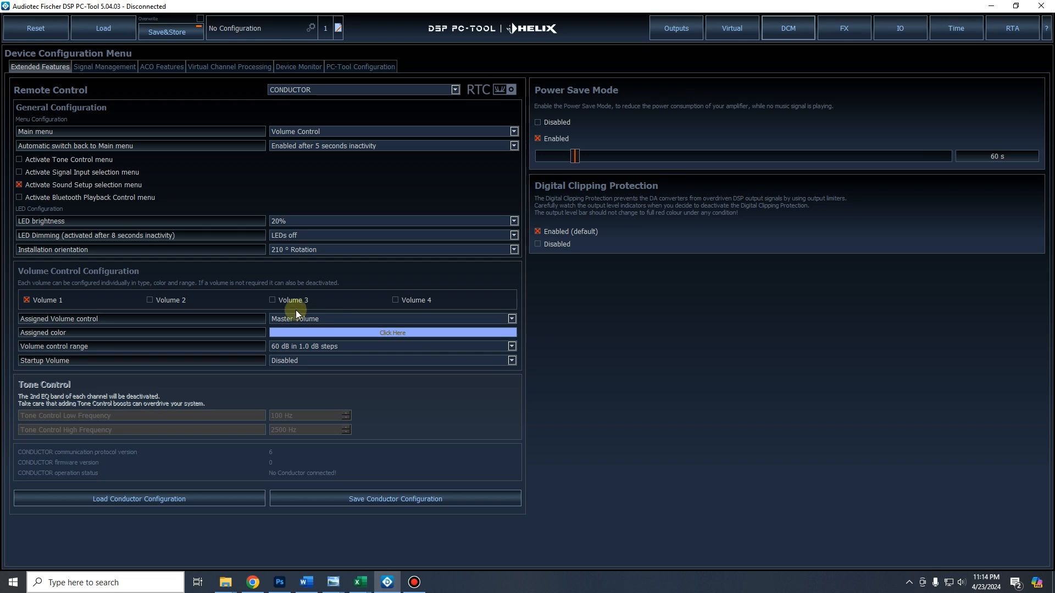
click(272, 300)
click(326, 318)
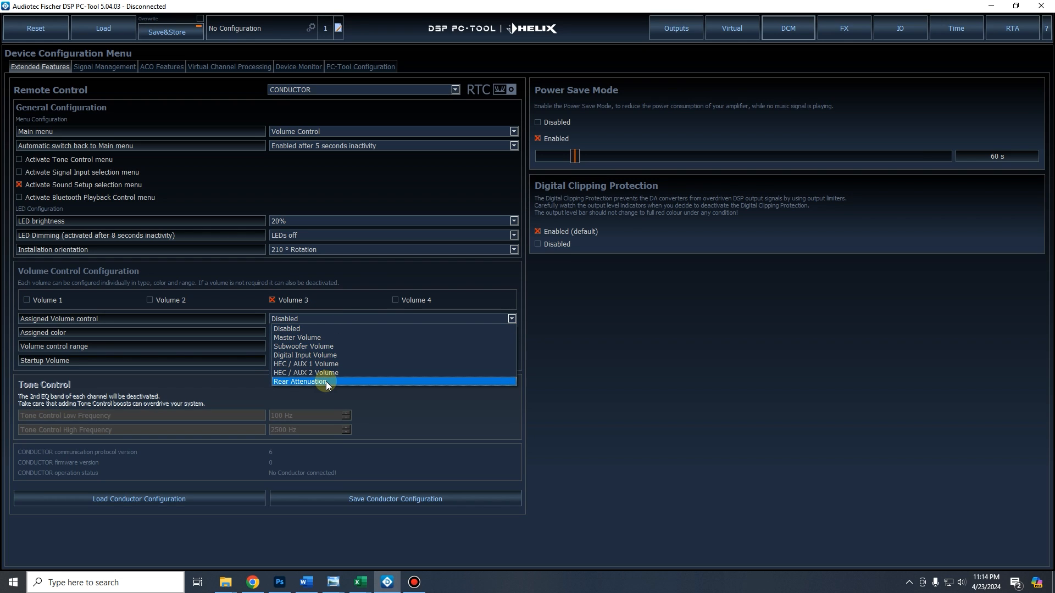
click(325, 381)
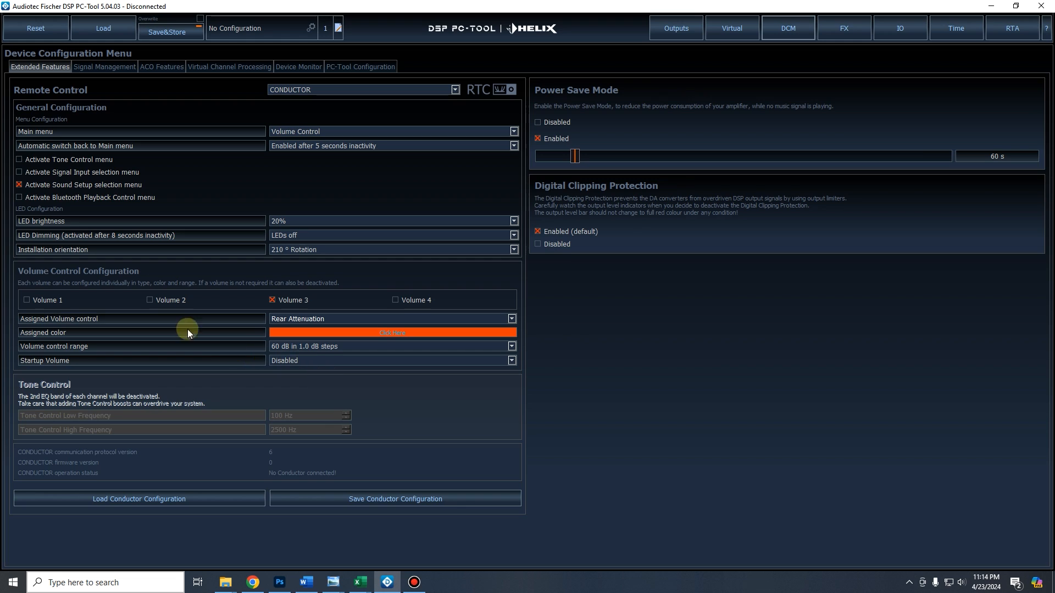
Change the assigned color of Volume 1 to light cyan, #67fff5
click(51, 301)
click(314, 332)
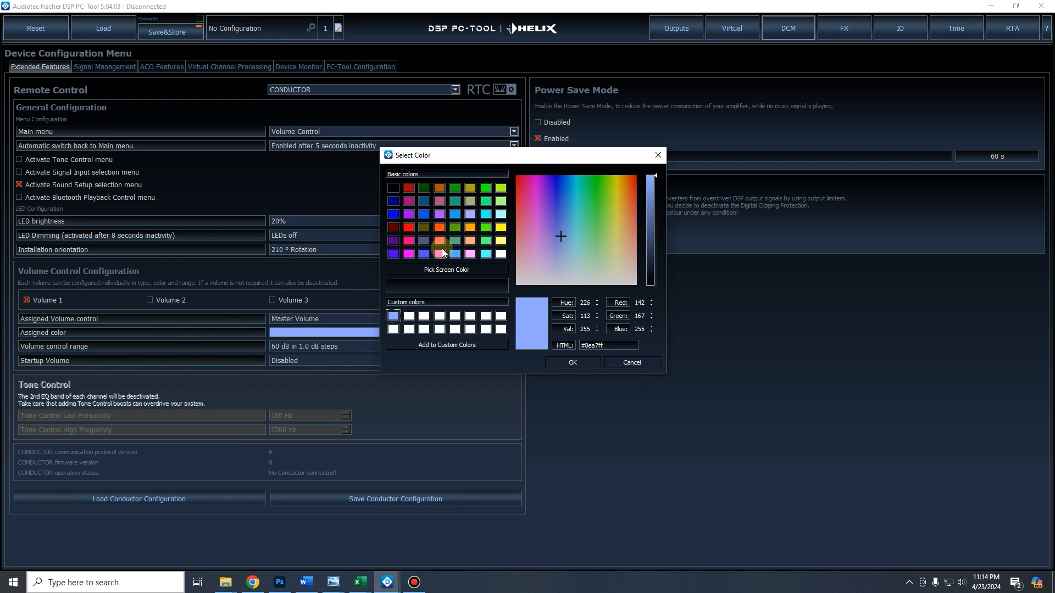
click(486, 227)
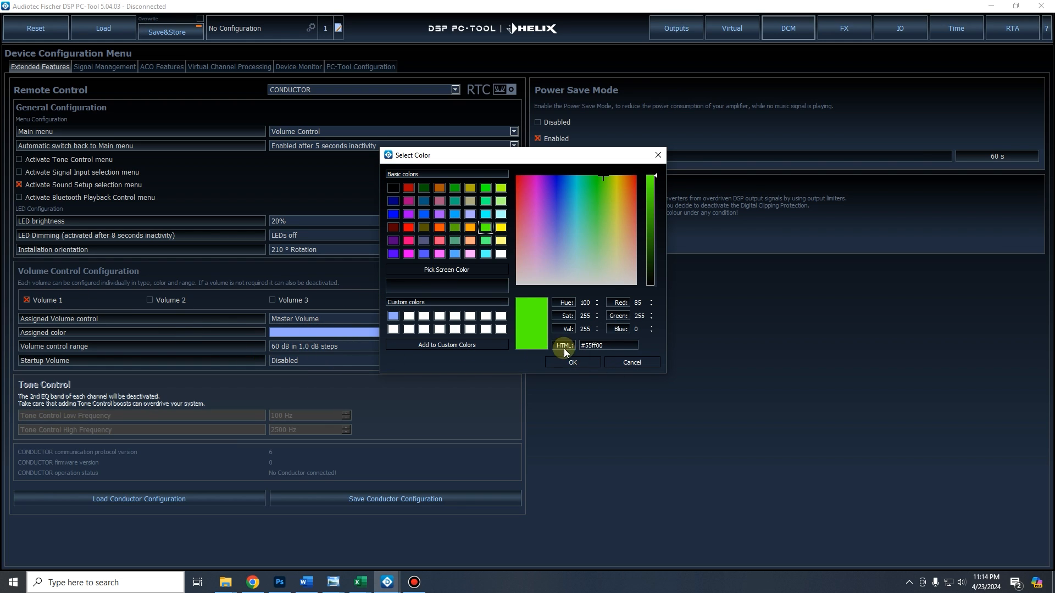
click(566, 231)
click(577, 219)
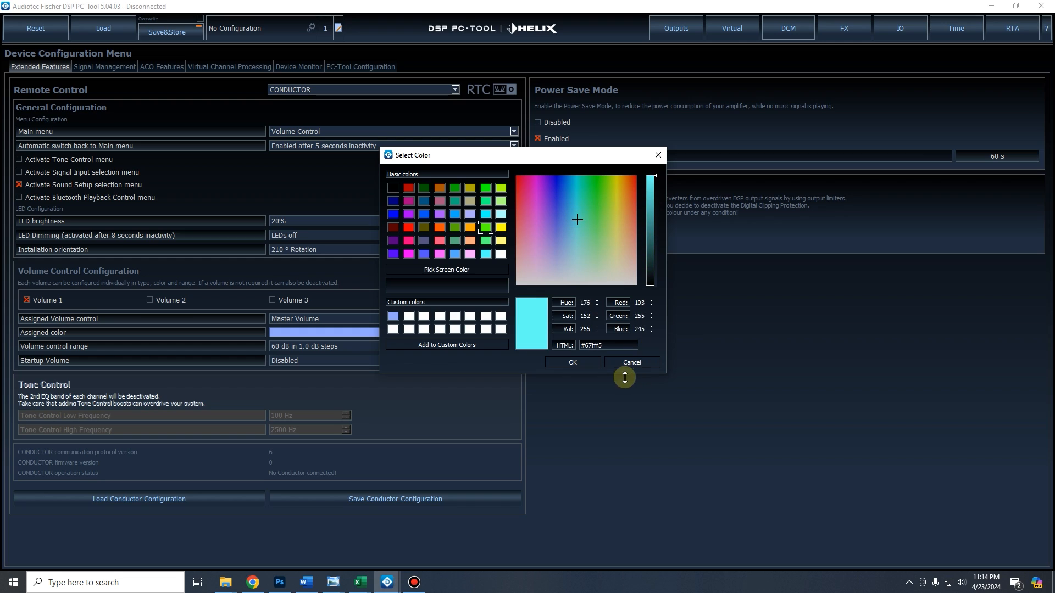
click(573, 362)
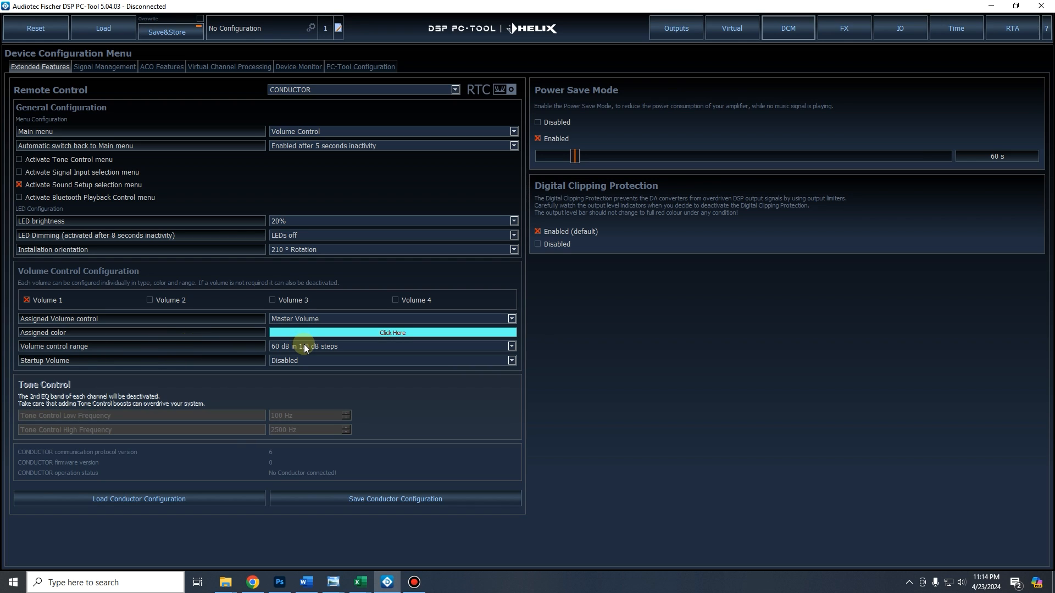
Set the control range of Volume 1 to 60 dB in 1.0 dB steps and its startup volume to Disabled
click(317, 345)
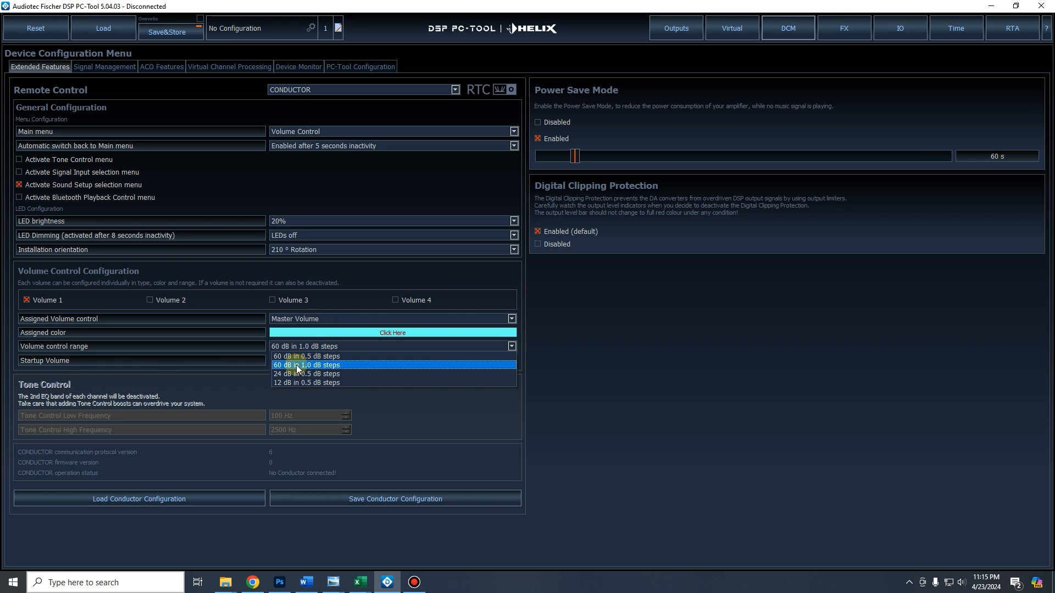
click(295, 365)
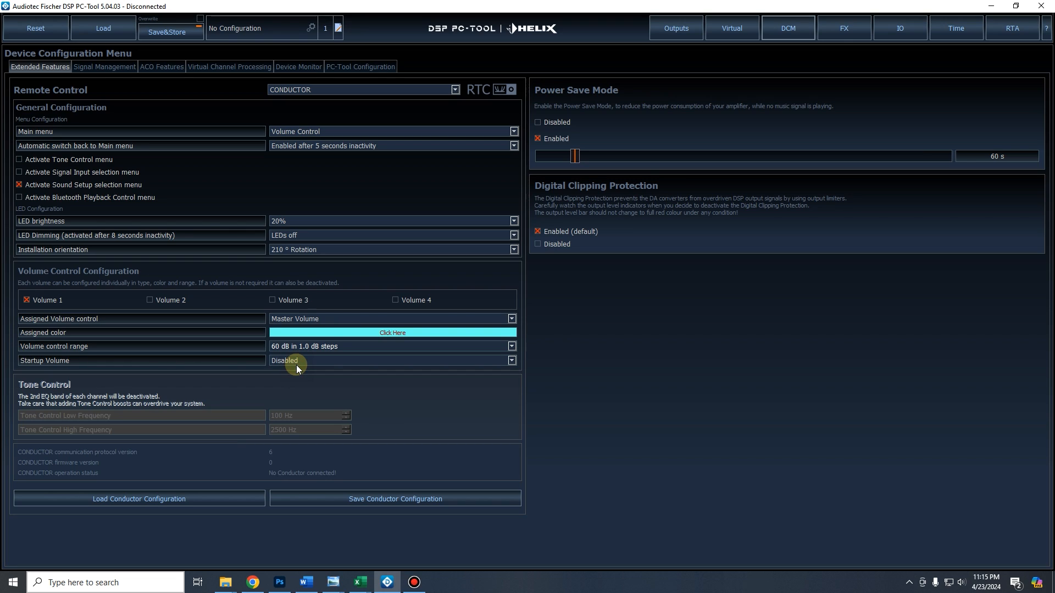
click(316, 344)
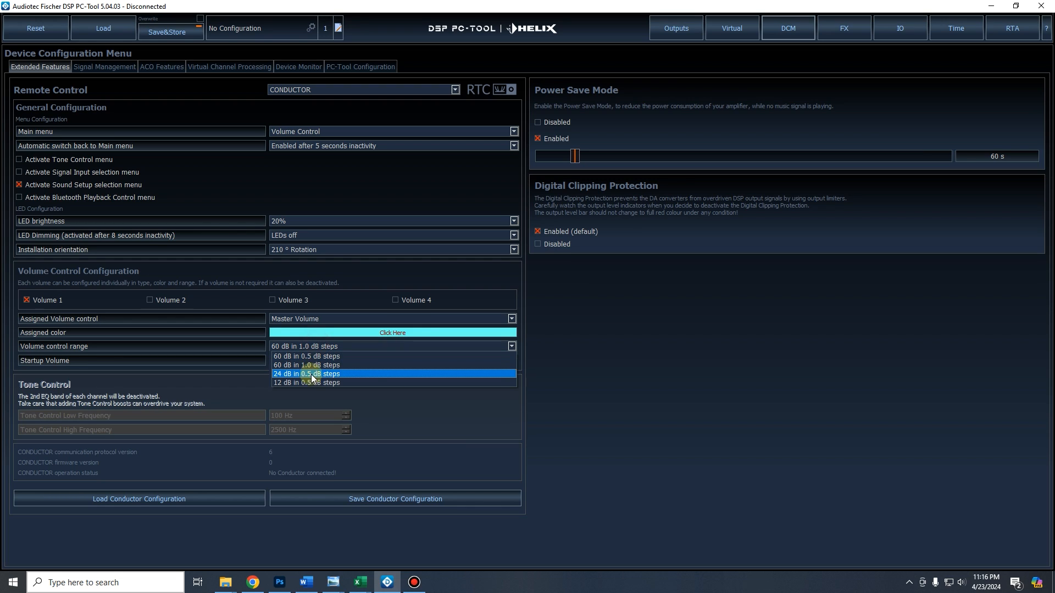
click(318, 370)
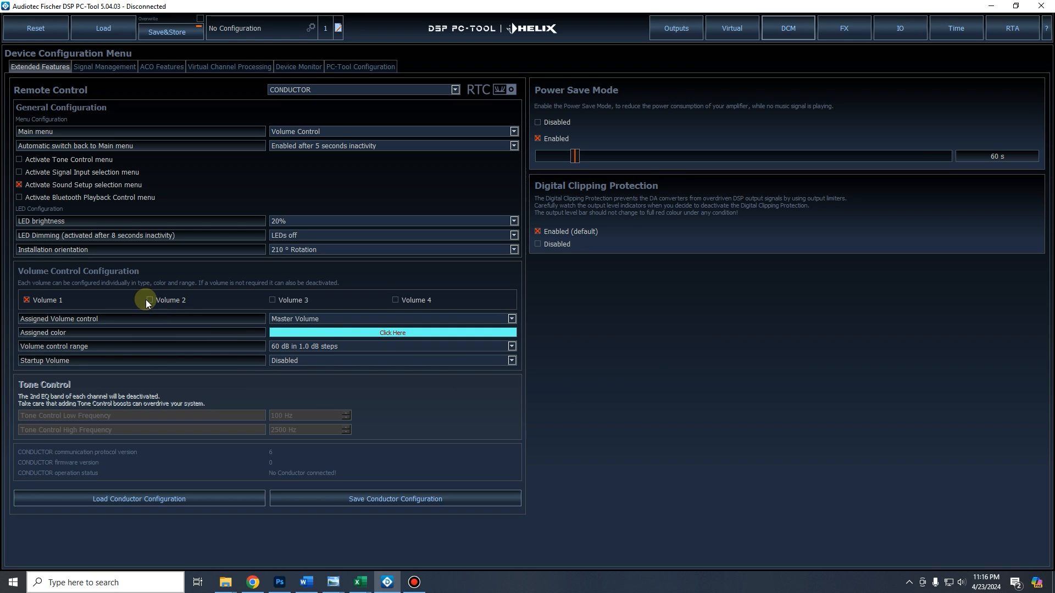
click(294, 361)
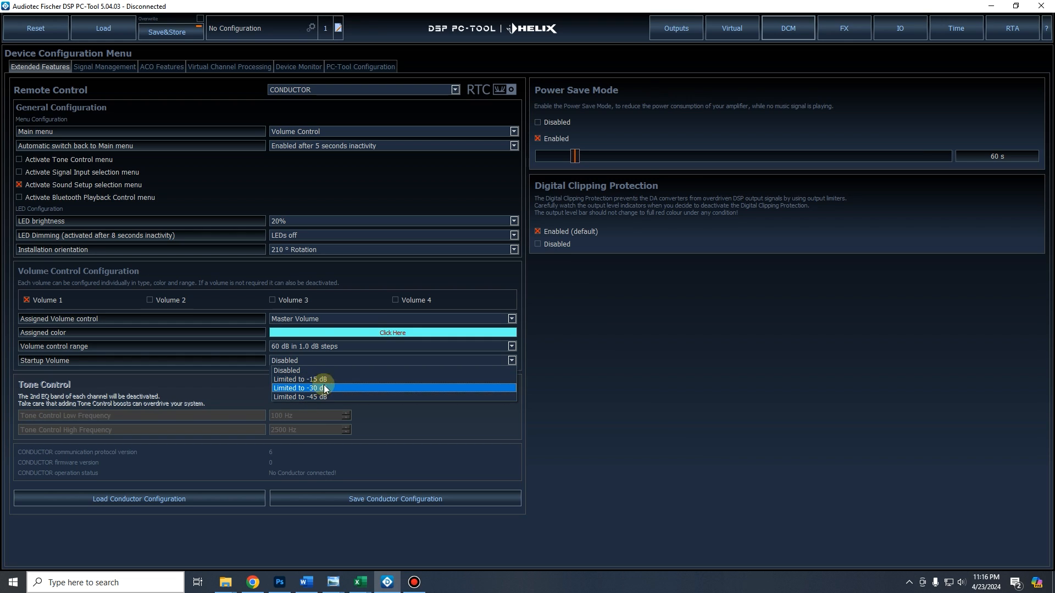
click(310, 371)
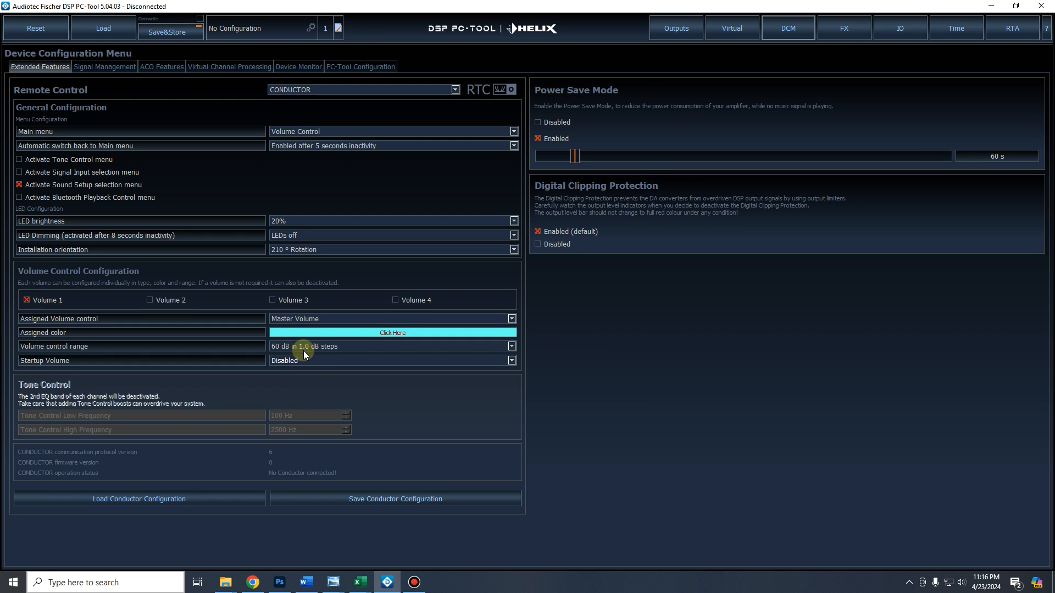
Check the startup volume options for Volume 1 and keep the setting Disabled
click(300, 360)
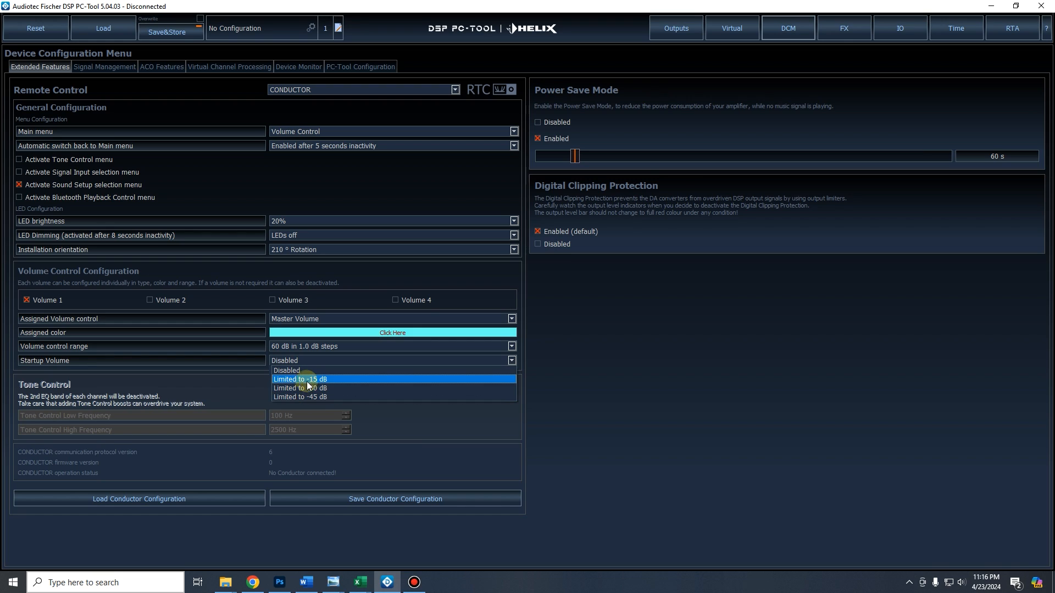
click(303, 372)
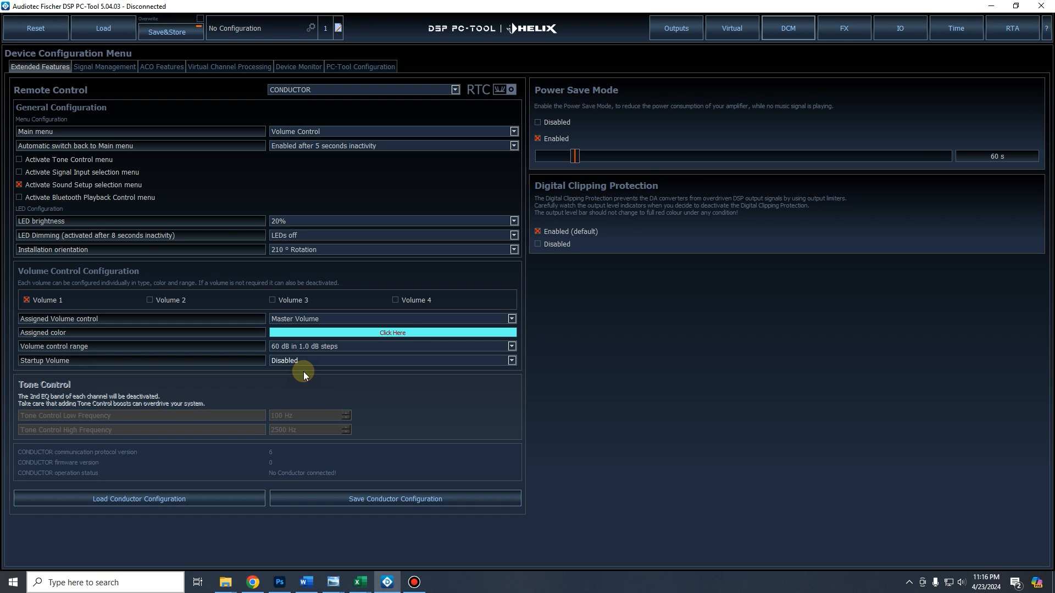
Try a control range of 24 dB in 0.5 dB steps for Volume 2, and return it to 12 dB in 0.5 dB steps
click(167, 291)
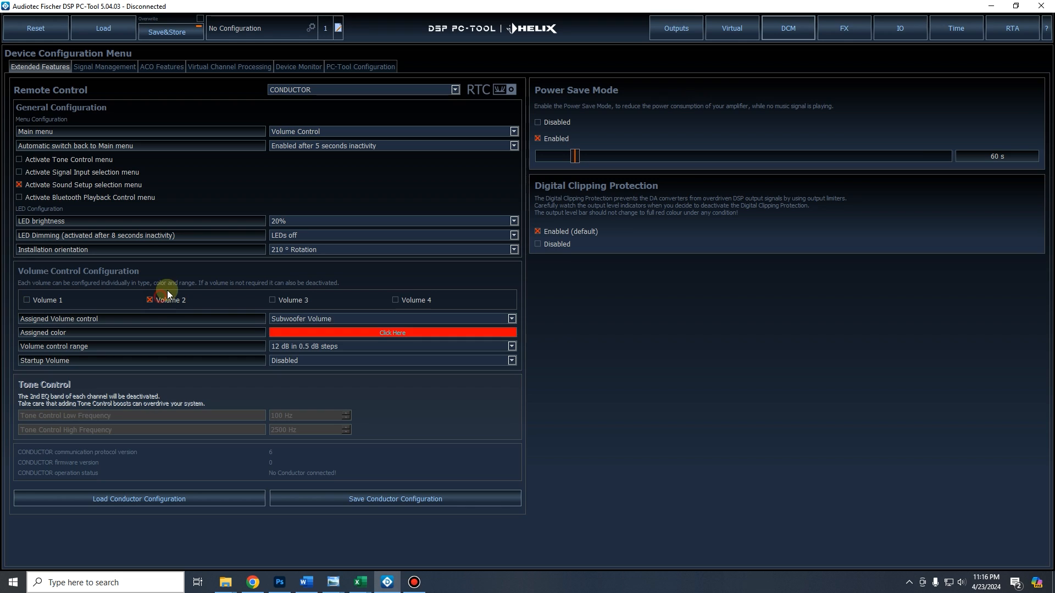
click(337, 342)
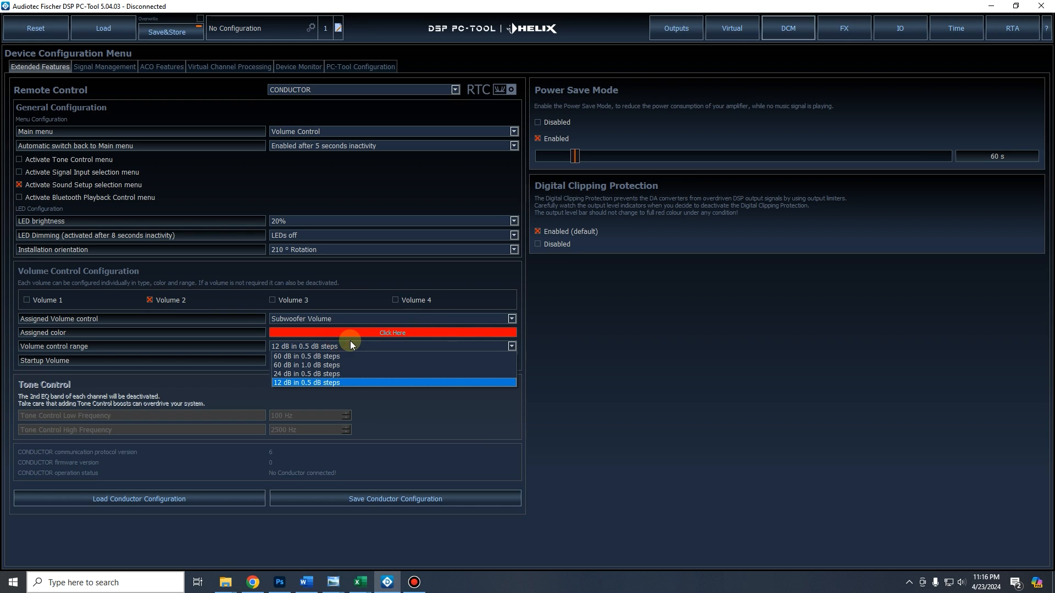
click(296, 375)
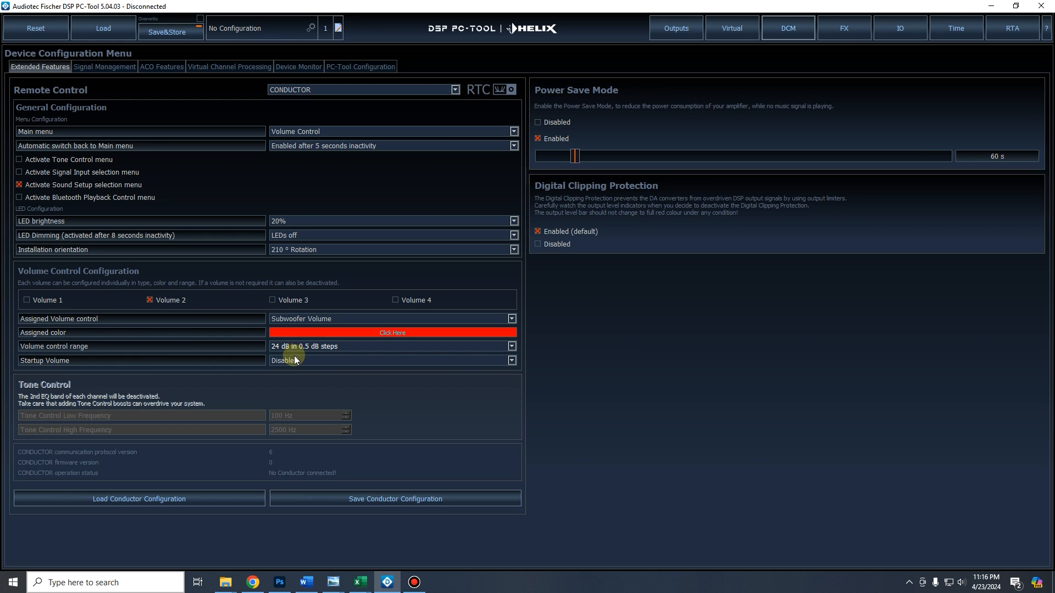
click(315, 350)
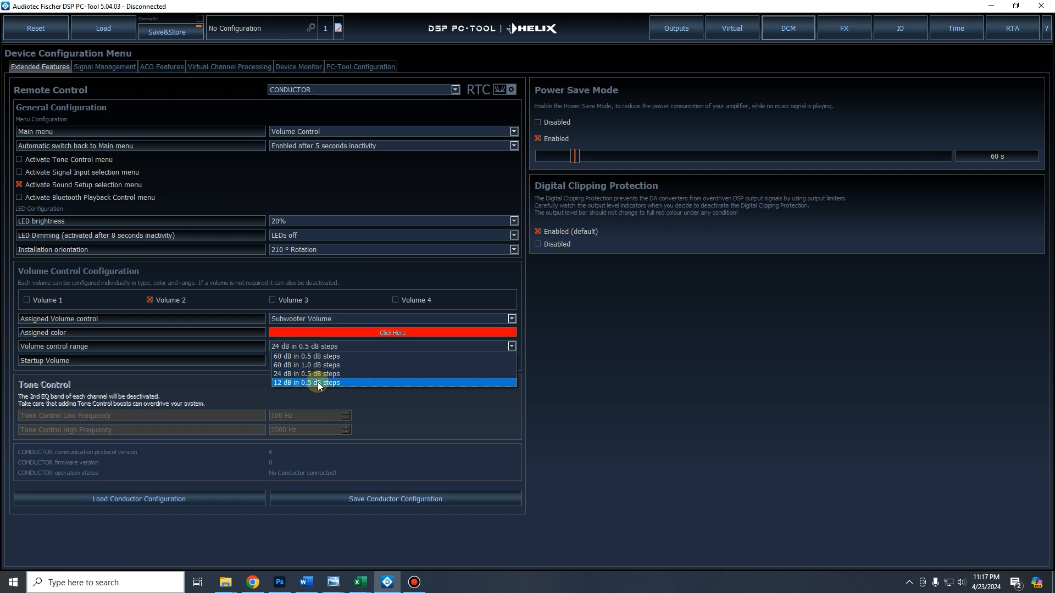
click(317, 383)
Try a control range of 24 dB in 0.5 dB steps for Volume 3, and return it to 60 dB in 1.0 dB steps
click(298, 303)
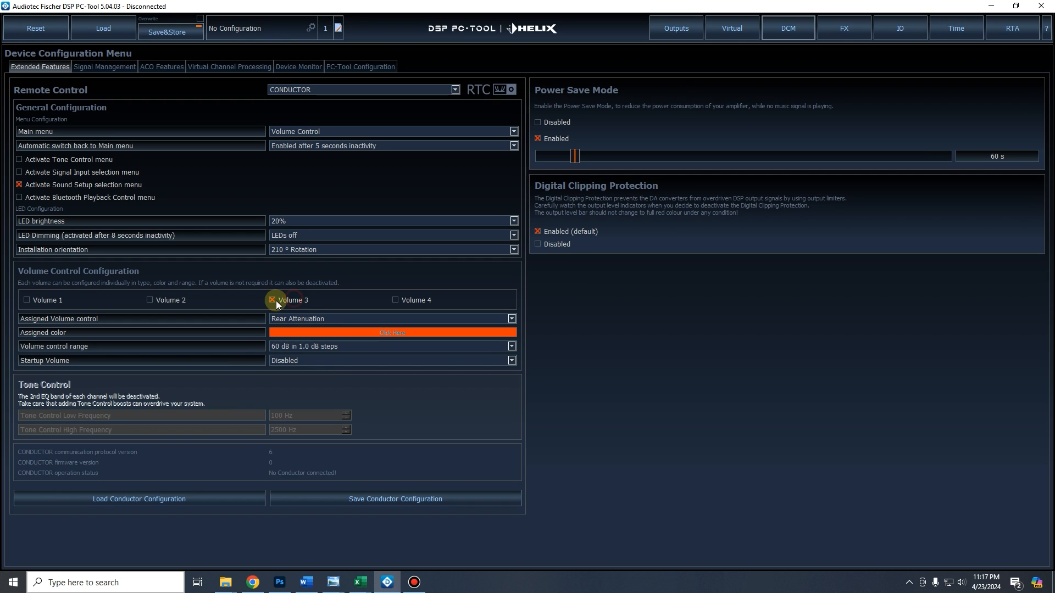
click(316, 347)
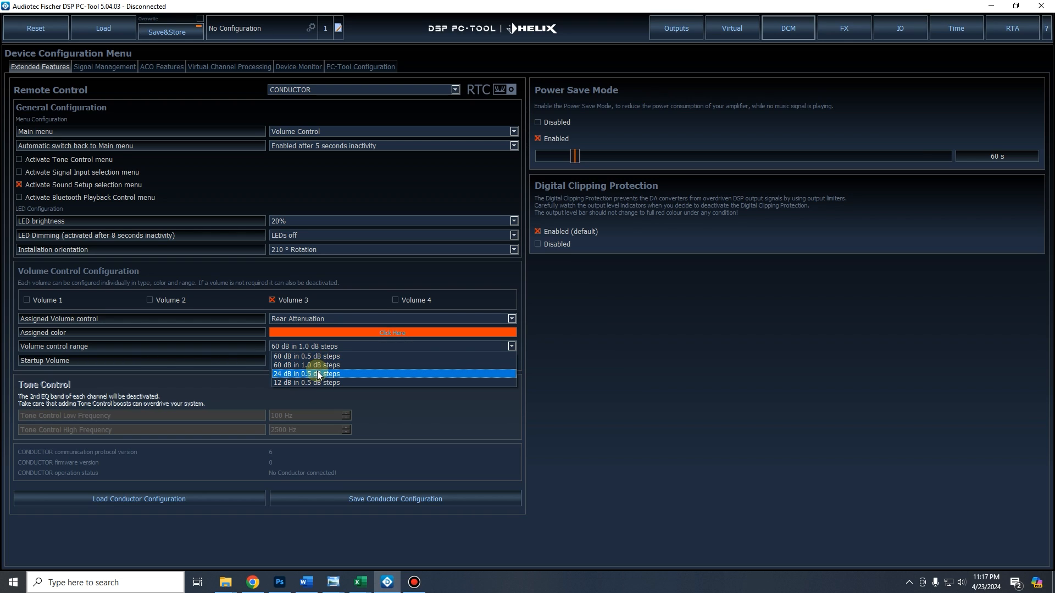
click(317, 373)
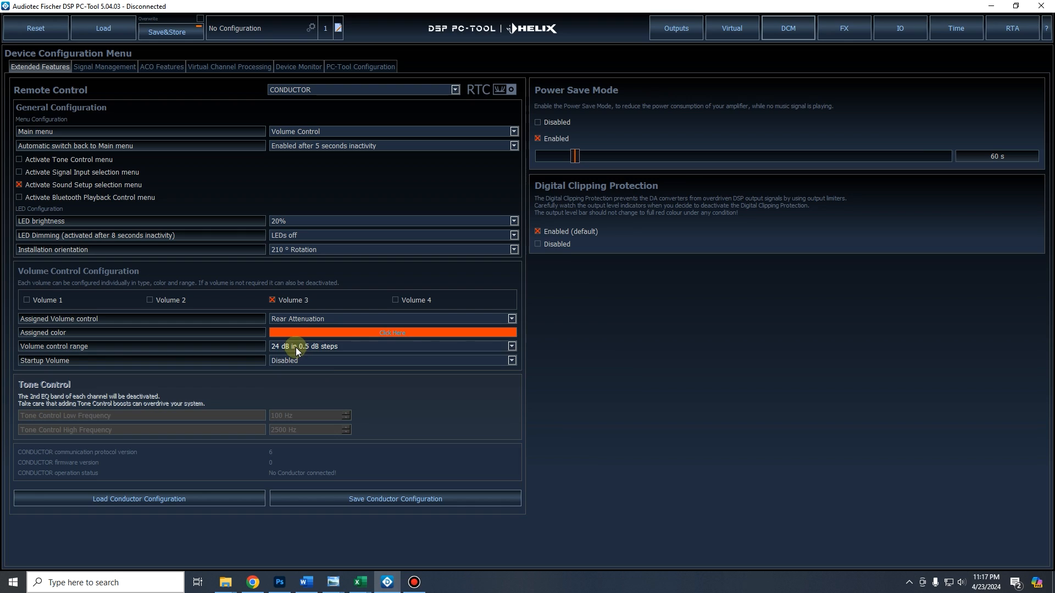
click(295, 347)
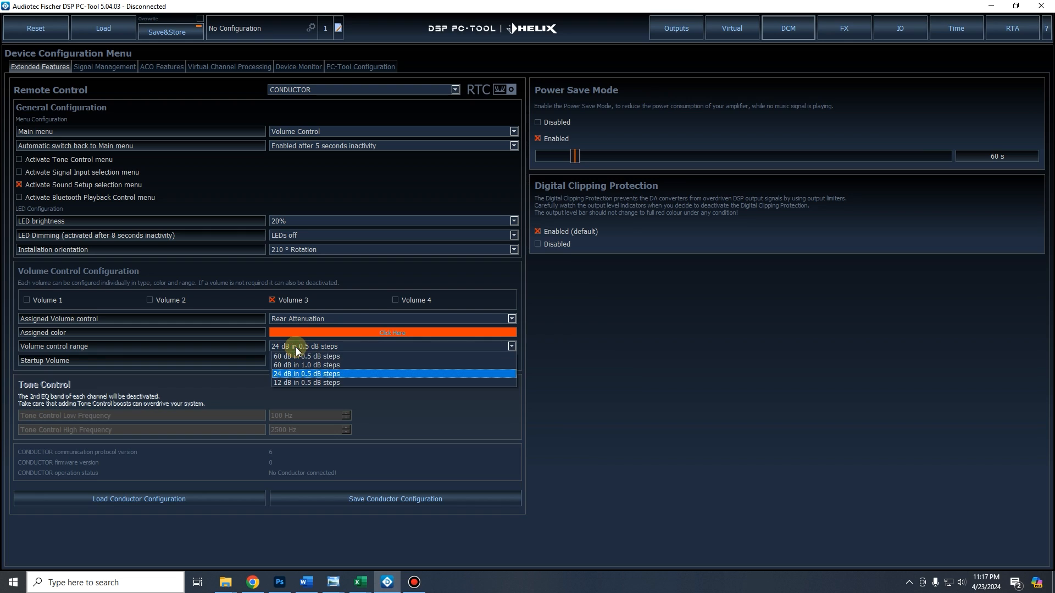
click(327, 366)
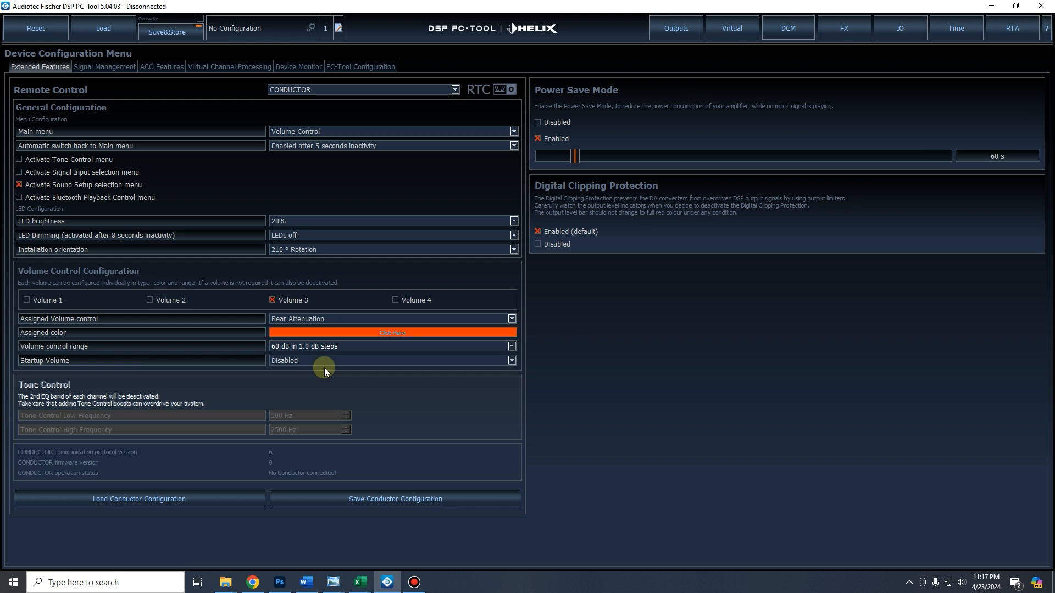
Review the startup volume options of Volume 3 and Volume 2, keeping Volume 2 at Disabled
click(327, 366)
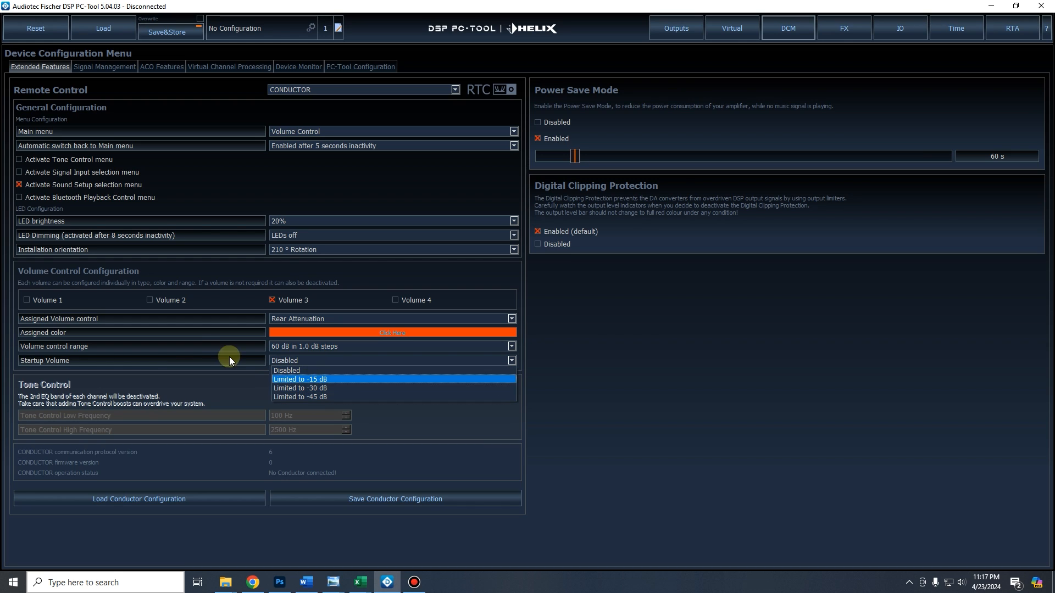
click(170, 299)
click(170, 300)
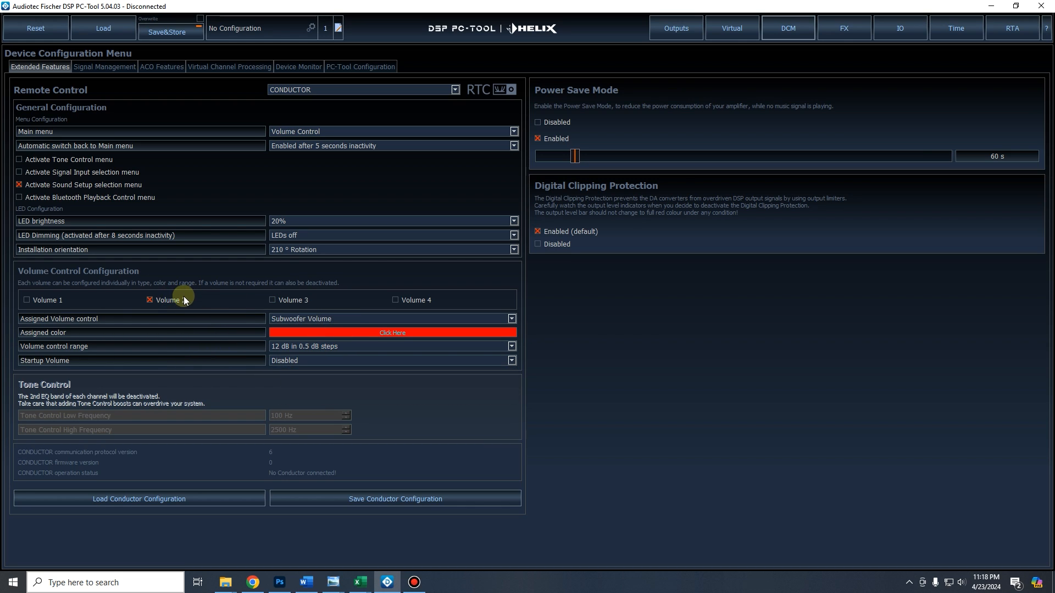
click(286, 361)
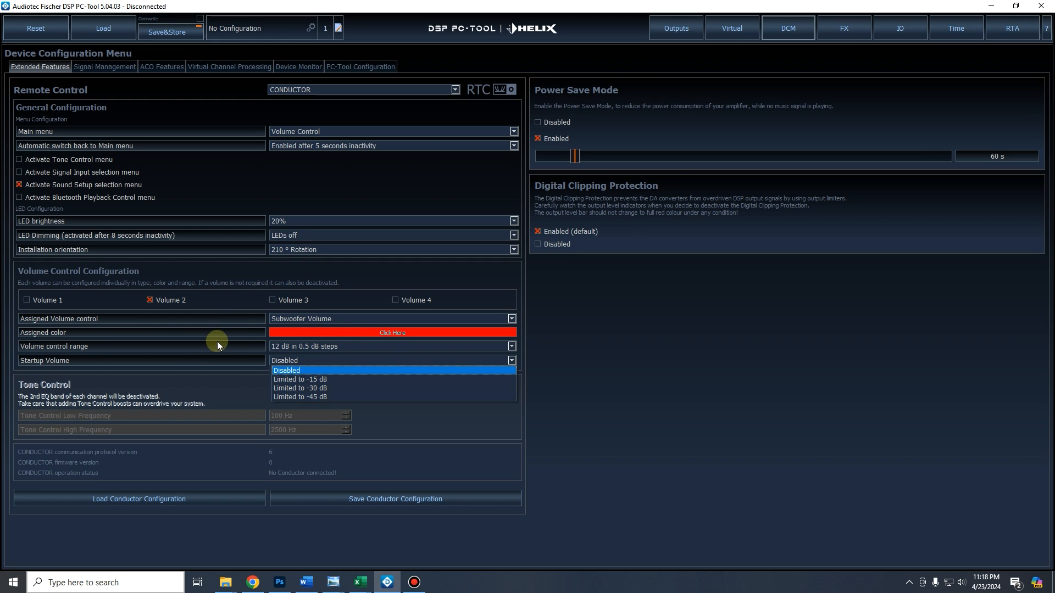
click(327, 371)
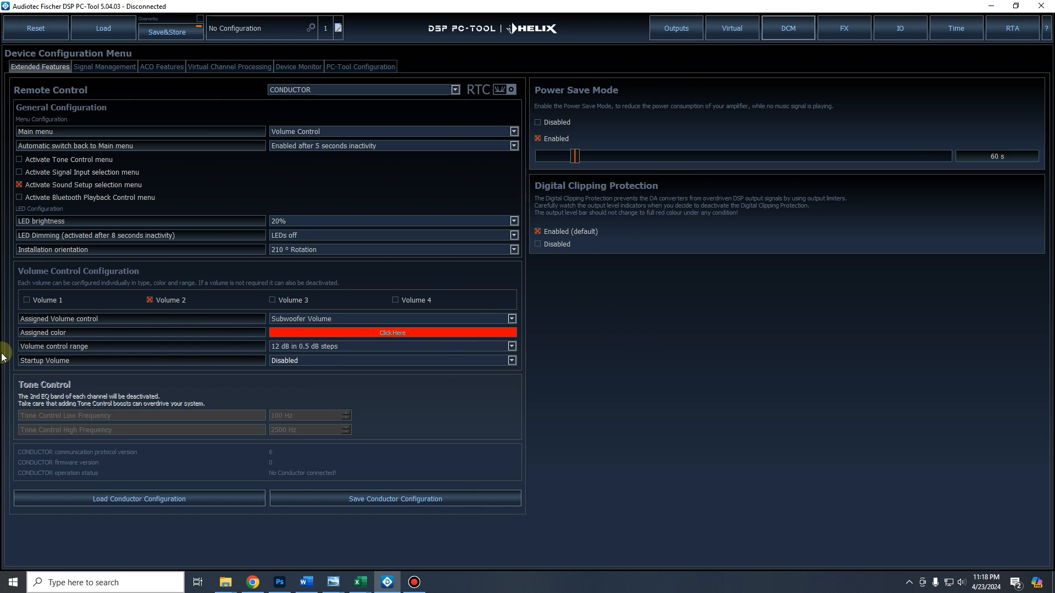
Activate the Tone Control menu for the CONDUCTOR and go through its low and high frequency settings
click(20, 159)
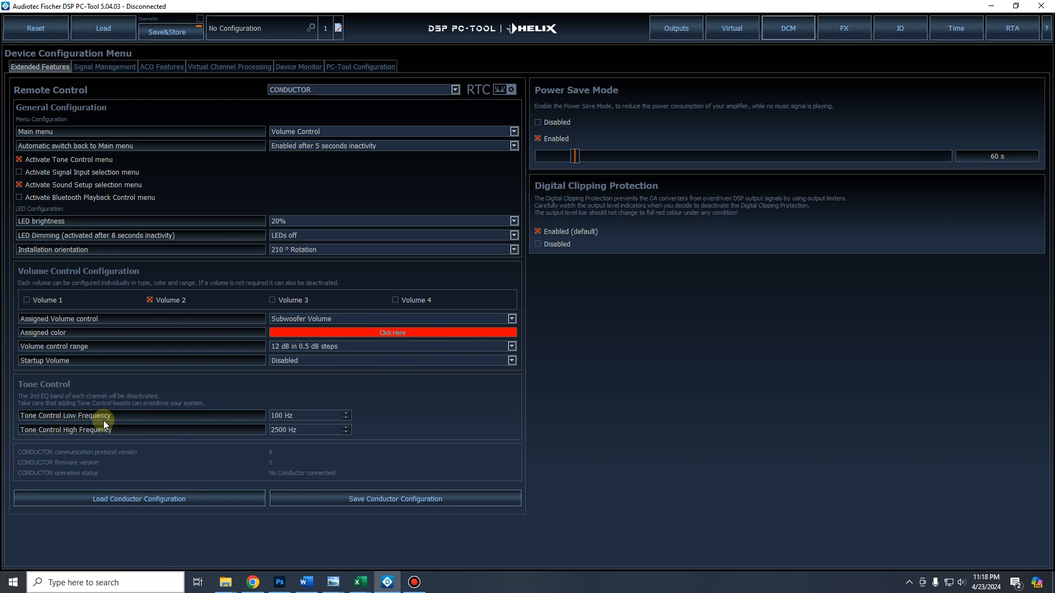
click(304, 415)
drag(300, 430, 262, 415)
click(351, 412)
Save the Conductor configuration in the Downloads folder as "Conductor 4.23.2024"
click(345, 498)
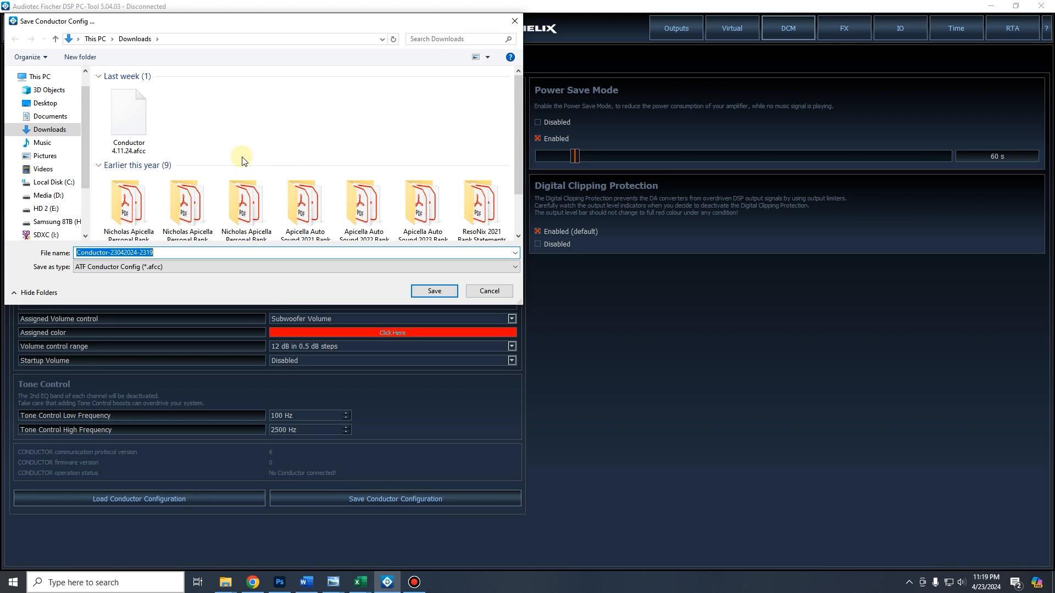
text(Conductor)
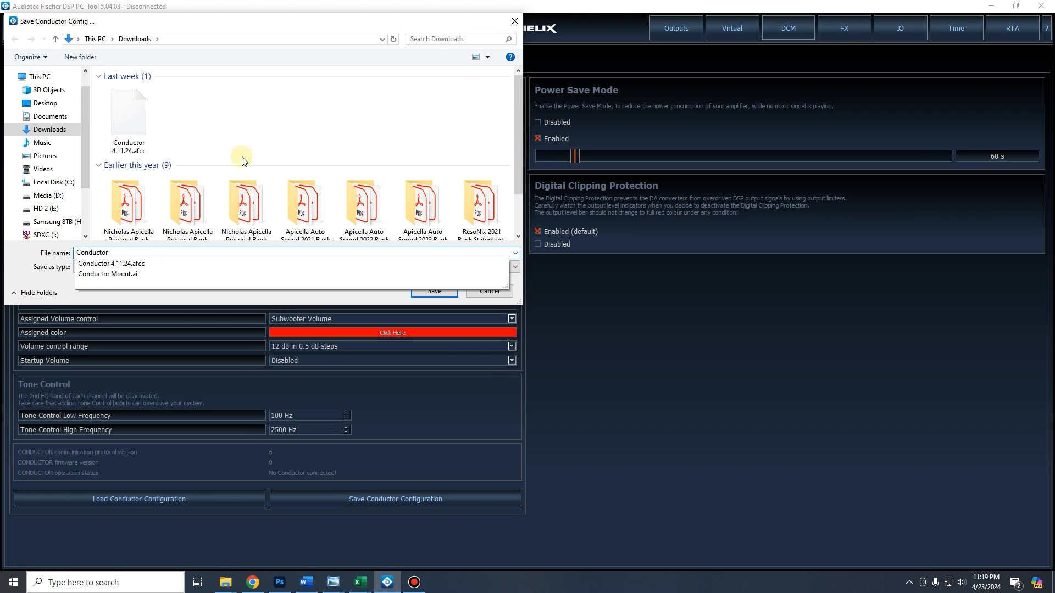
text( 4.23.2024)
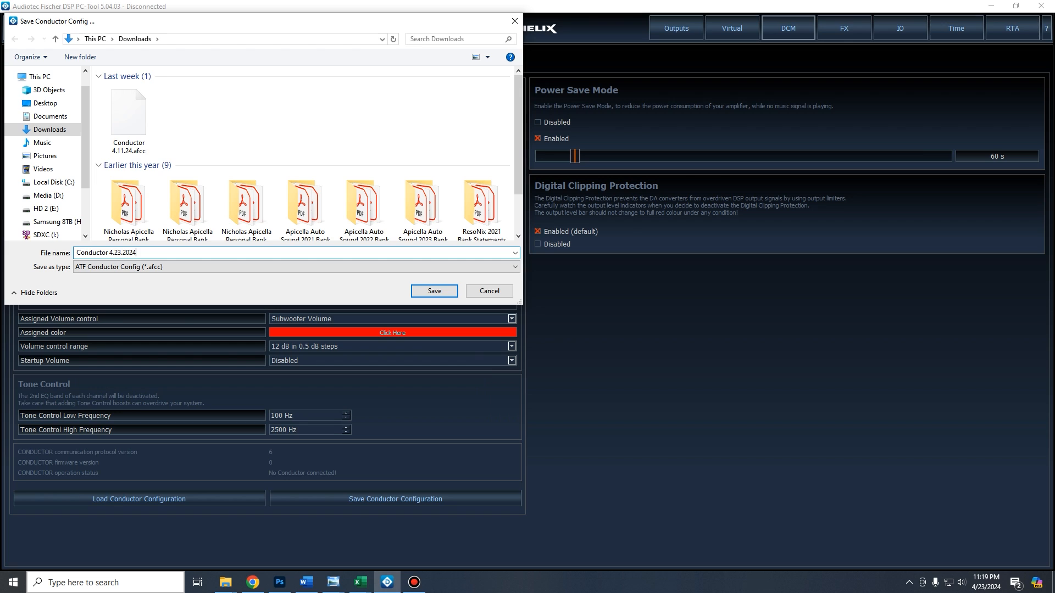
key(Return)
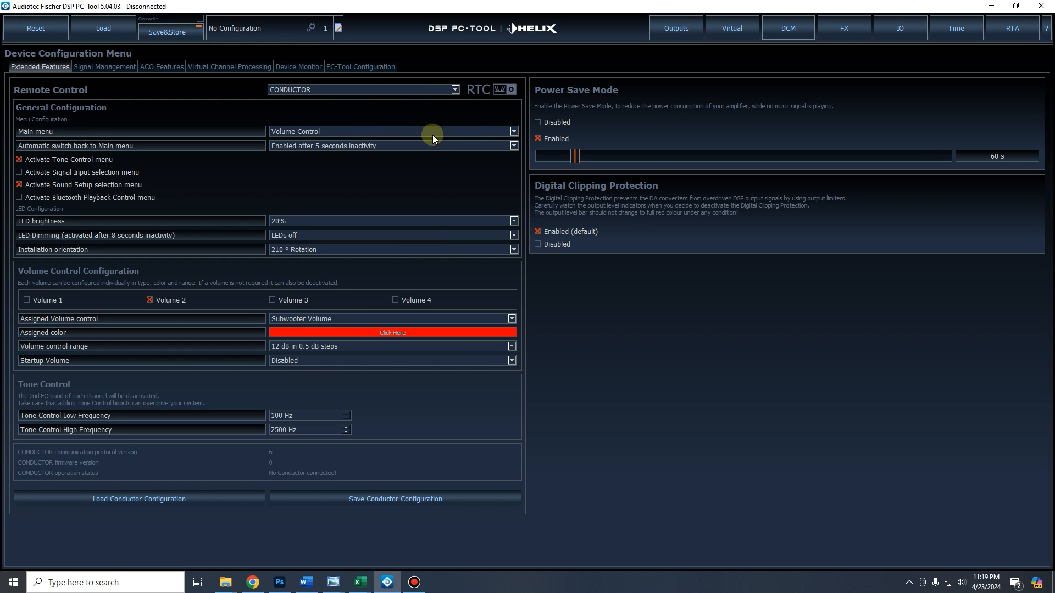
Enable the Remote Tone Control (RTC) and accept turning off the regular Tone Control
click(478, 87)
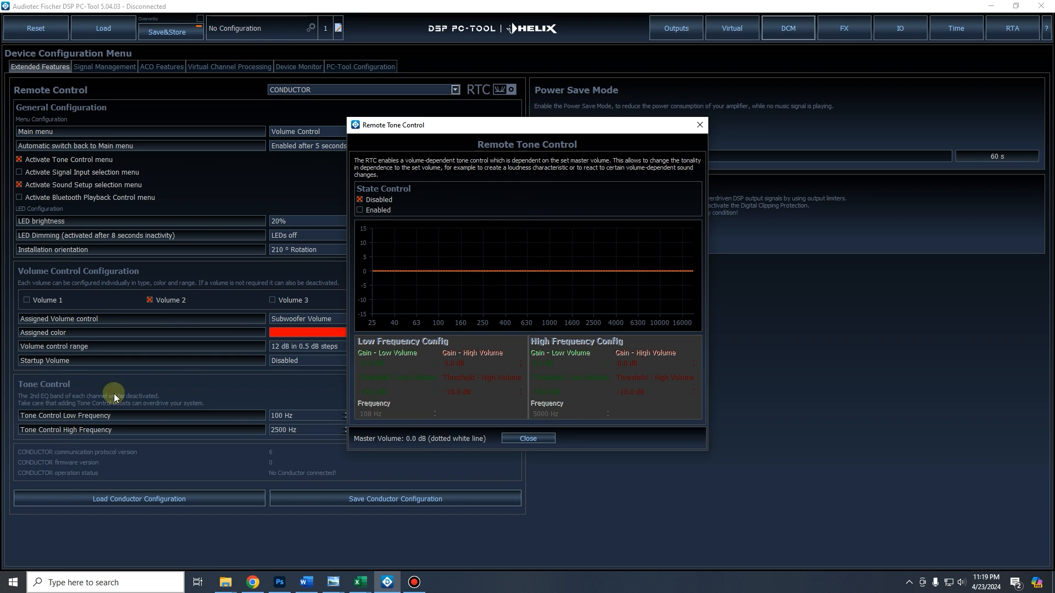
click(377, 209)
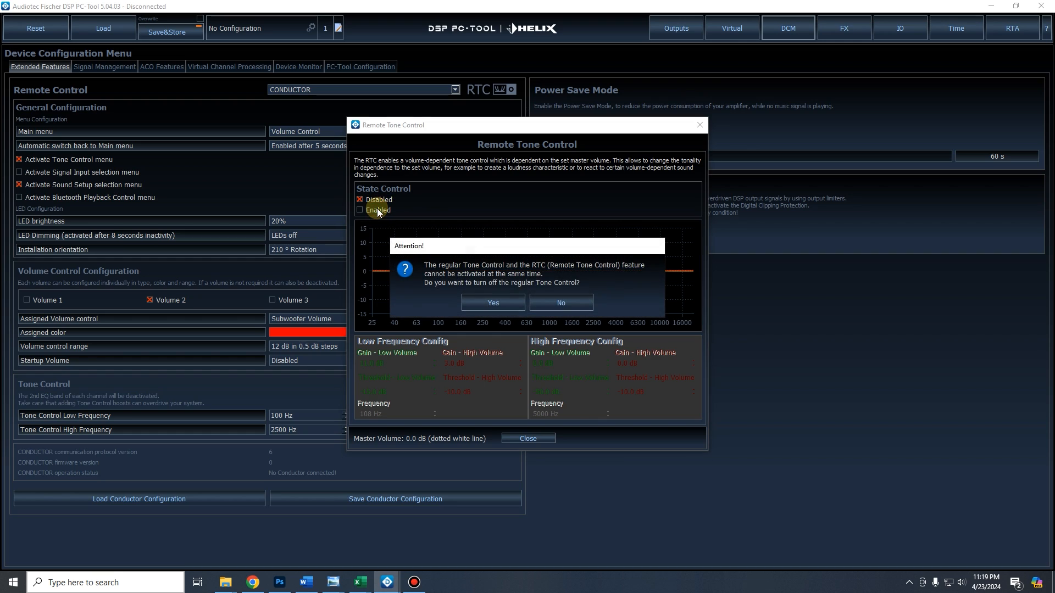
click(497, 301)
Set the low-frequency low-volume threshold to -10.0 dB and the low-volume gain to 0.0 dB
click(369, 364)
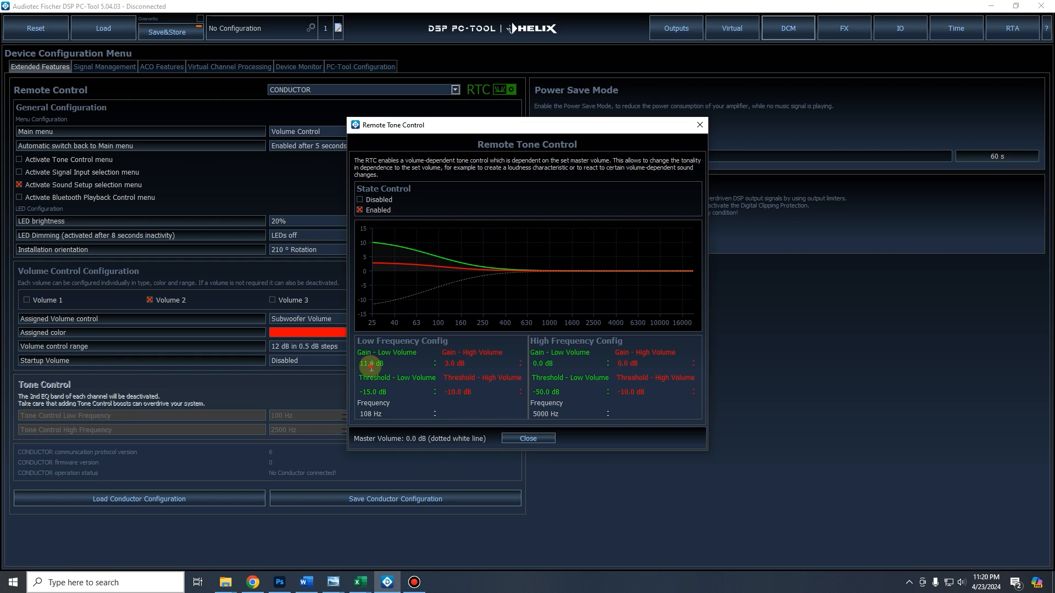
click(434, 390)
click(433, 394)
scroll(434, 362, down, 8)
scroll(434, 366, down, 14)
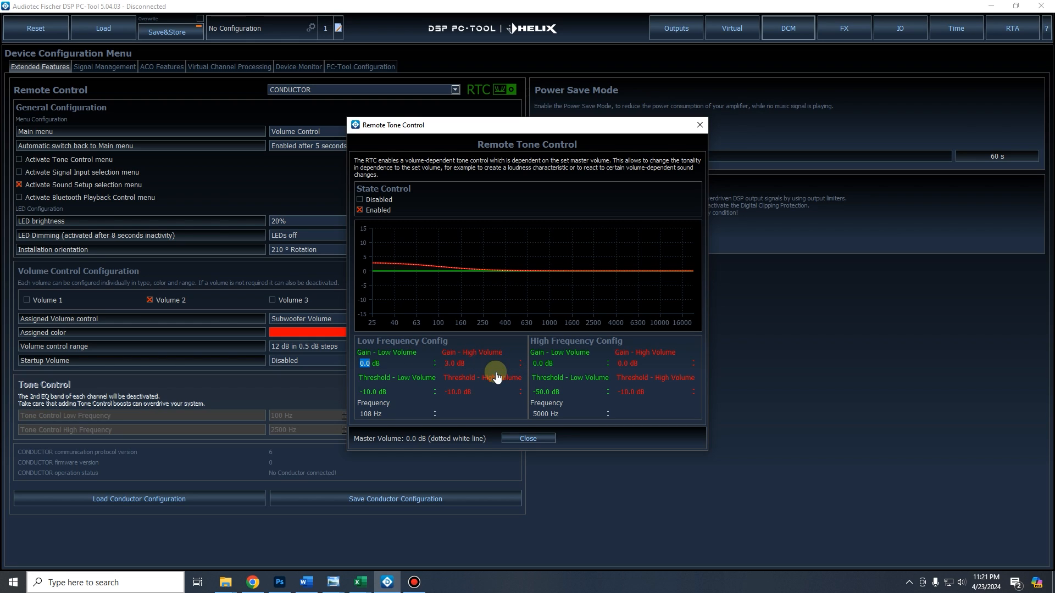
Set the low-frequency gain to 8.0 dB for low volume and 0.0 dB for high volume
click(434, 361)
click(434, 361)
click(434, 361)
click(434, 361)
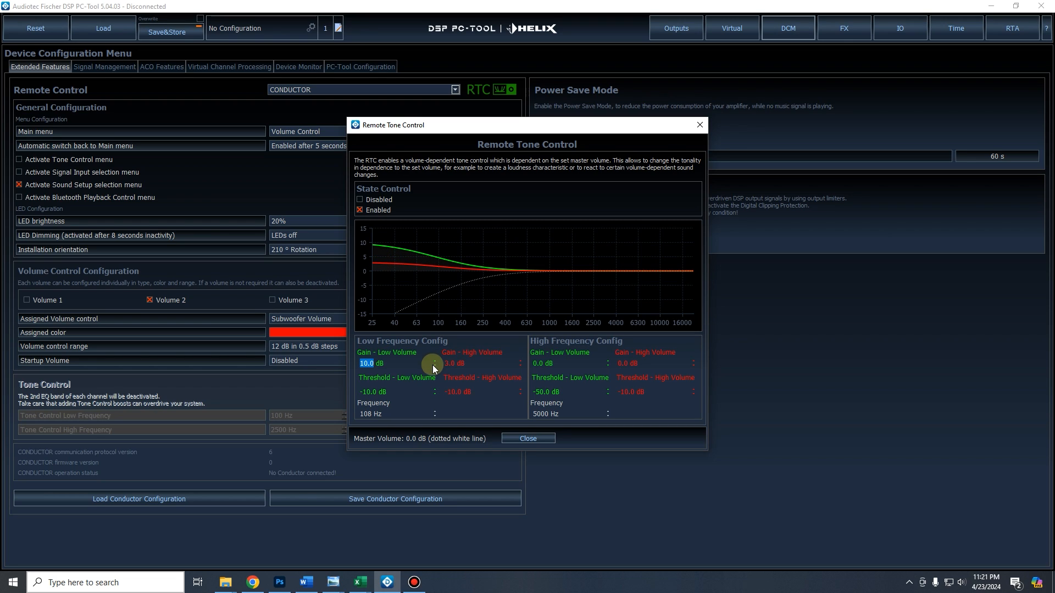
click(434, 367)
click(435, 367)
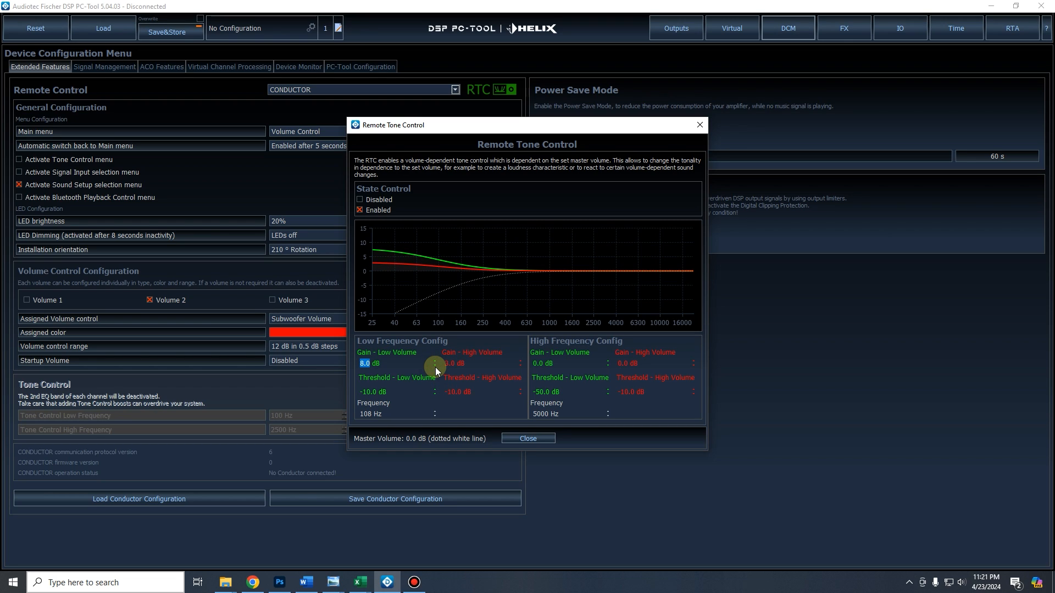
click(519, 366)
click(520, 366)
click(520, 366)
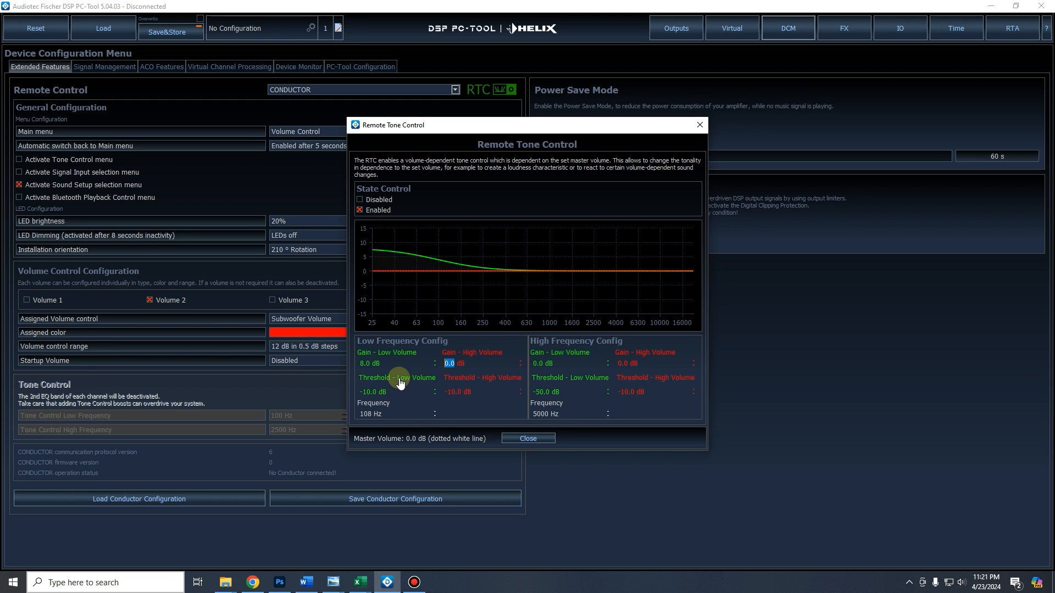
Set the low-frequency thresholds to -40.0 dB for low volume and -10.0 dB for high volume
click(435, 394)
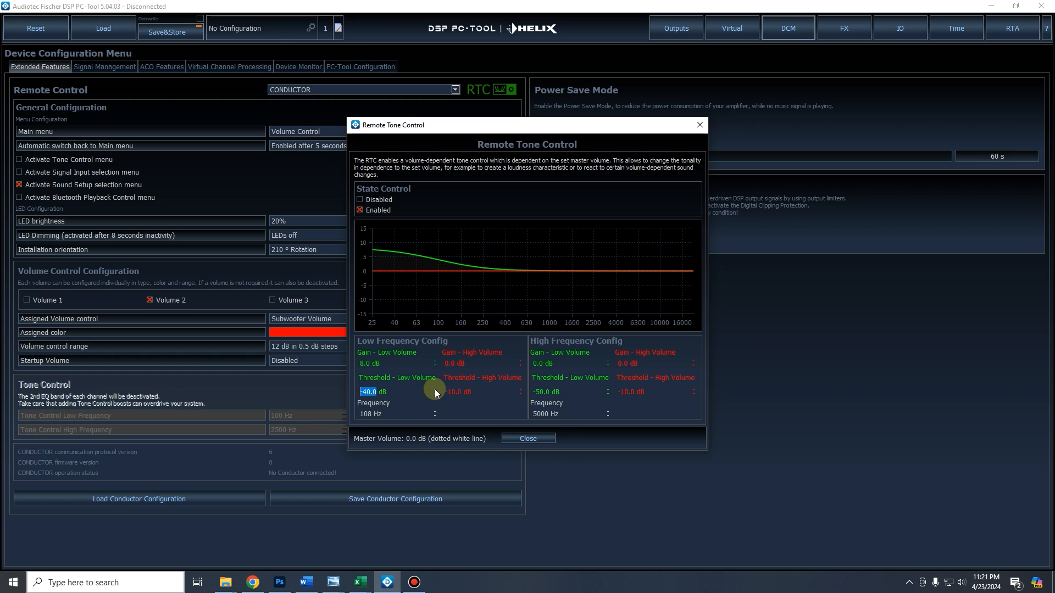
click(521, 395)
click(520, 394)
click(520, 395)
scroll(520, 391, up, 3)
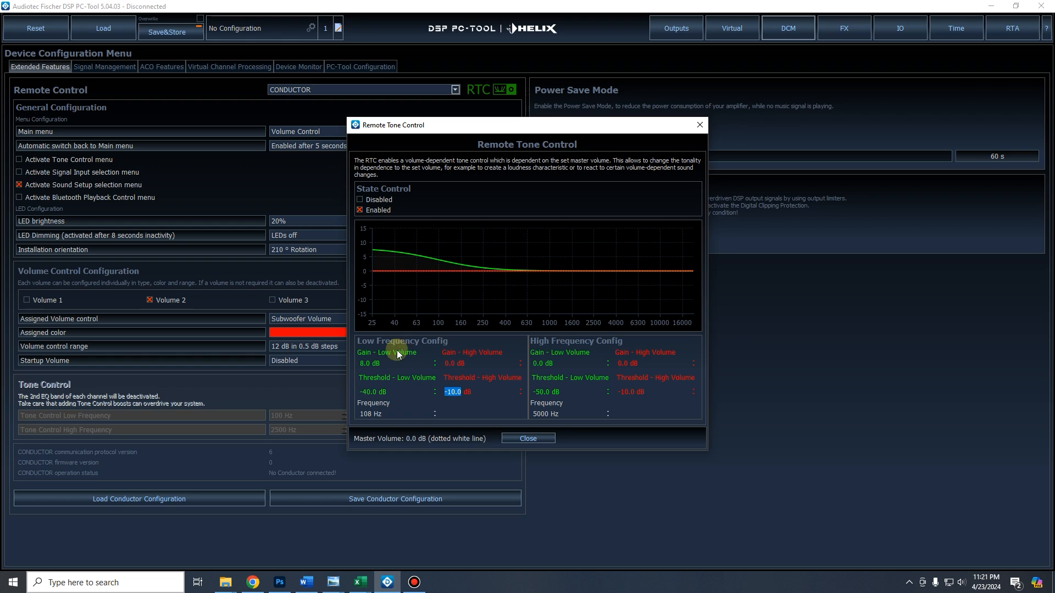
Set the low-frequency config's frequency to 80 Hz after trying 250 Hz, and its low-volume threshold to -50.0 dB
drag(382, 415, 356, 414)
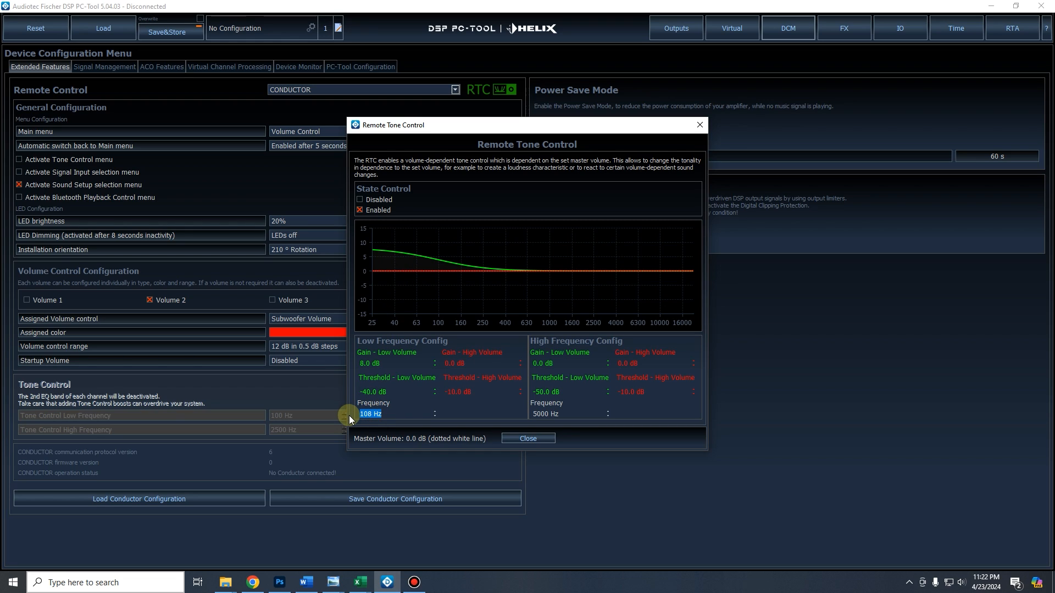
text(250)
key(Return)
text(80)
key(Return)
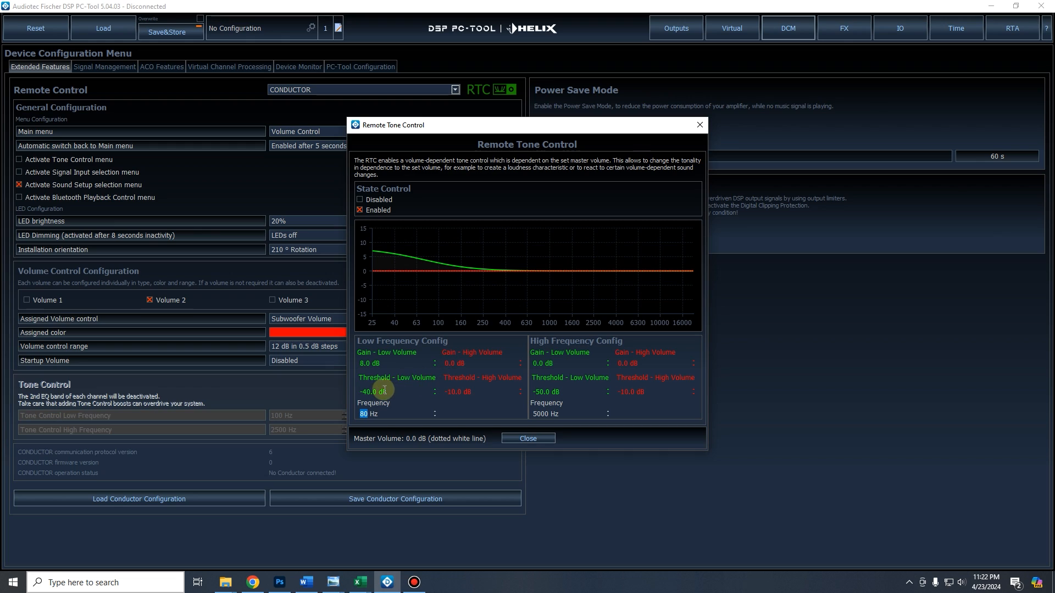
click(435, 393)
click(435, 394)
Set the frequency of the high-frequency config to 2500 Hz
drag(562, 414, 519, 414)
click(506, 415)
double_click(535, 415)
text(2500)
key(Return)
drag(537, 412, 572, 413)
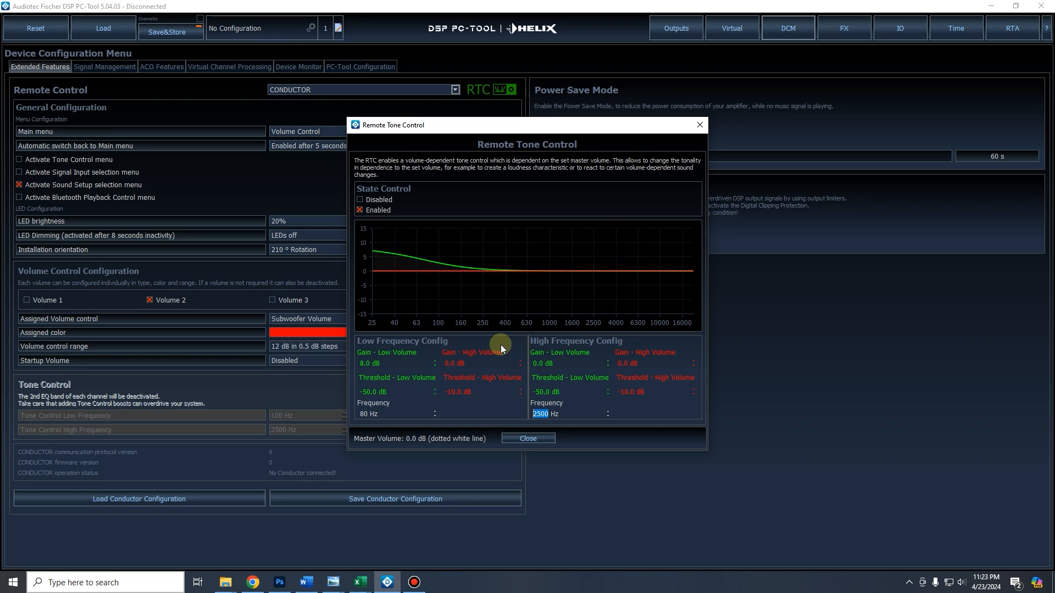
Set the high-frequency config's high-volume gain to -2.0 dB and its low-volume threshold to -40.0 dB
scroll(693, 367, down, 6)
click(694, 362)
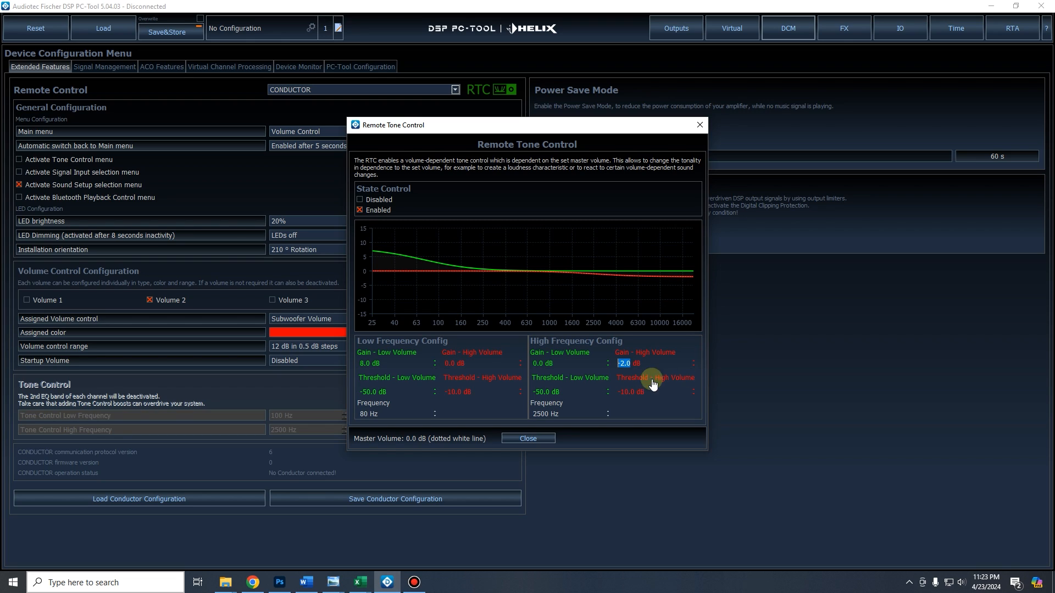
click(608, 389)
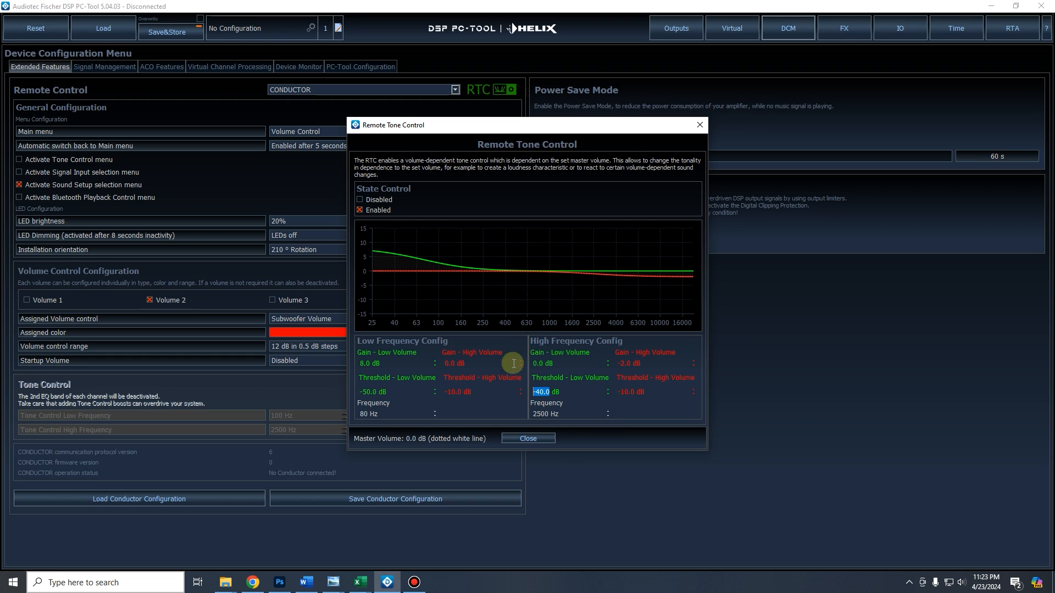
Set the low-frequency high-volume gain to -6.0 dB and the high-frequency low-volume gain to 5.0 dB, and close the Remote Tone Control
scroll(522, 367, down, 12)
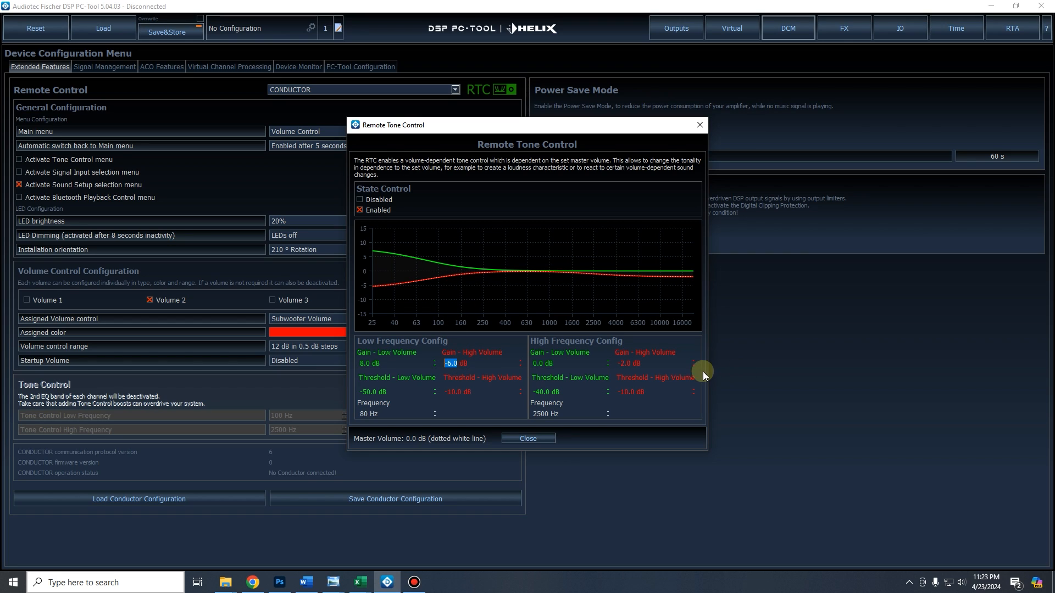
scroll(608, 364, down, 4)
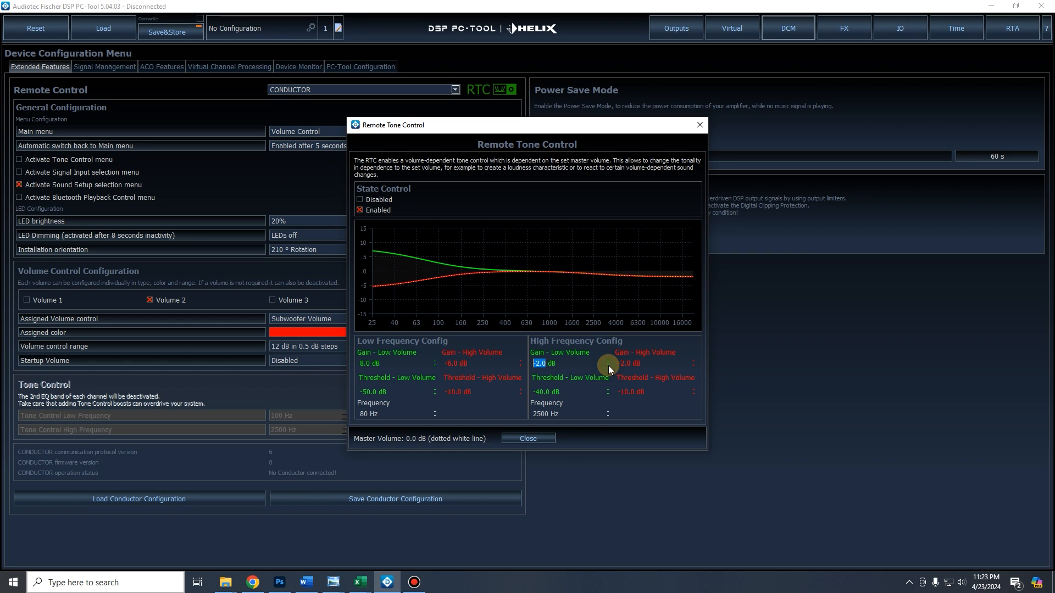
click(608, 361)
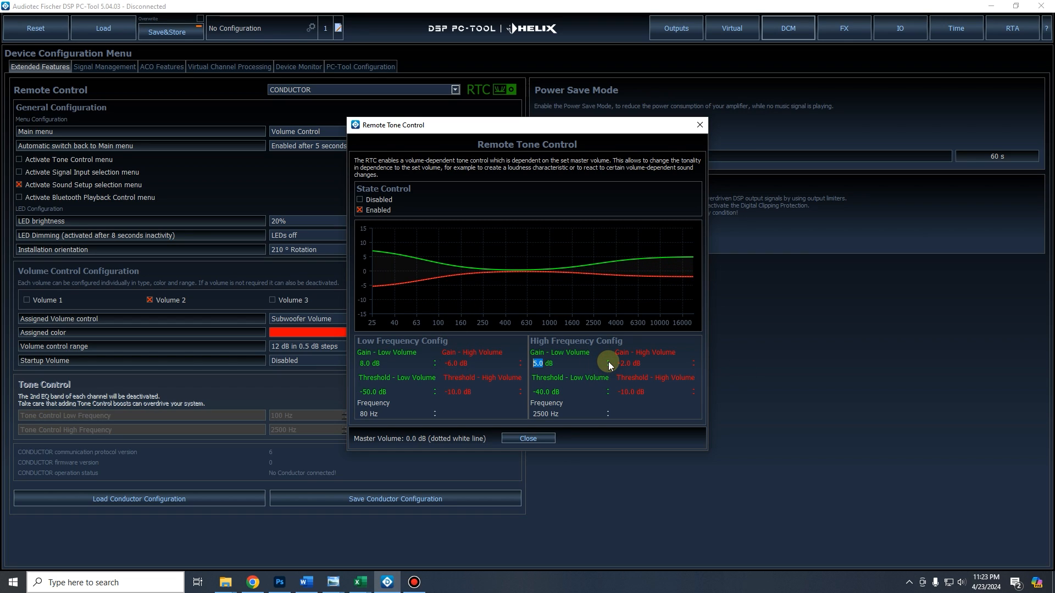
click(522, 439)
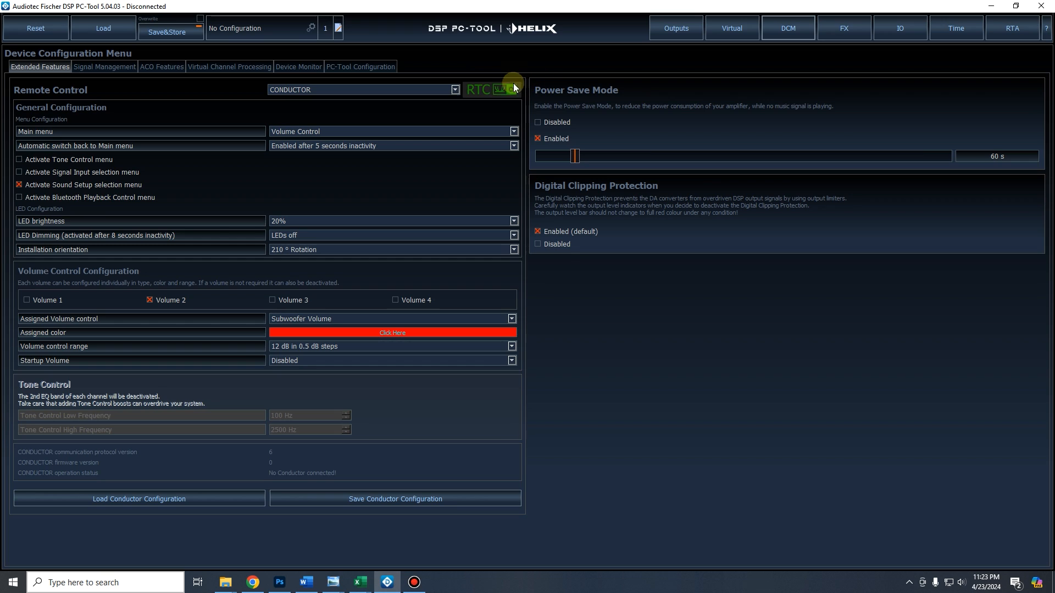
Reopen the Remote Tone Control settings and switch the state to Disabled and back to Enabled
click(500, 95)
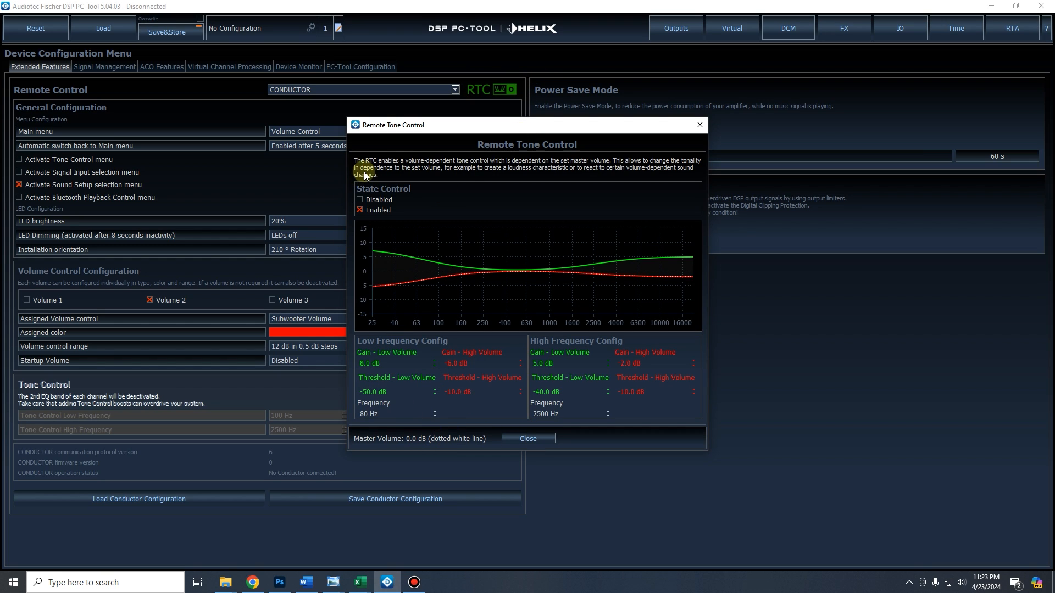
click(360, 200)
click(361, 210)
click(528, 438)
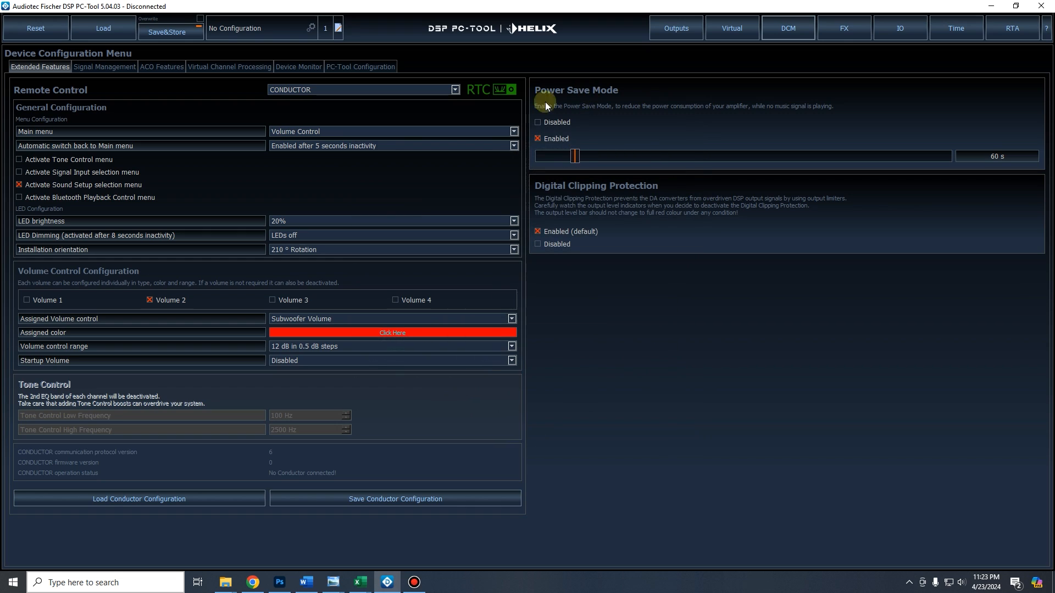